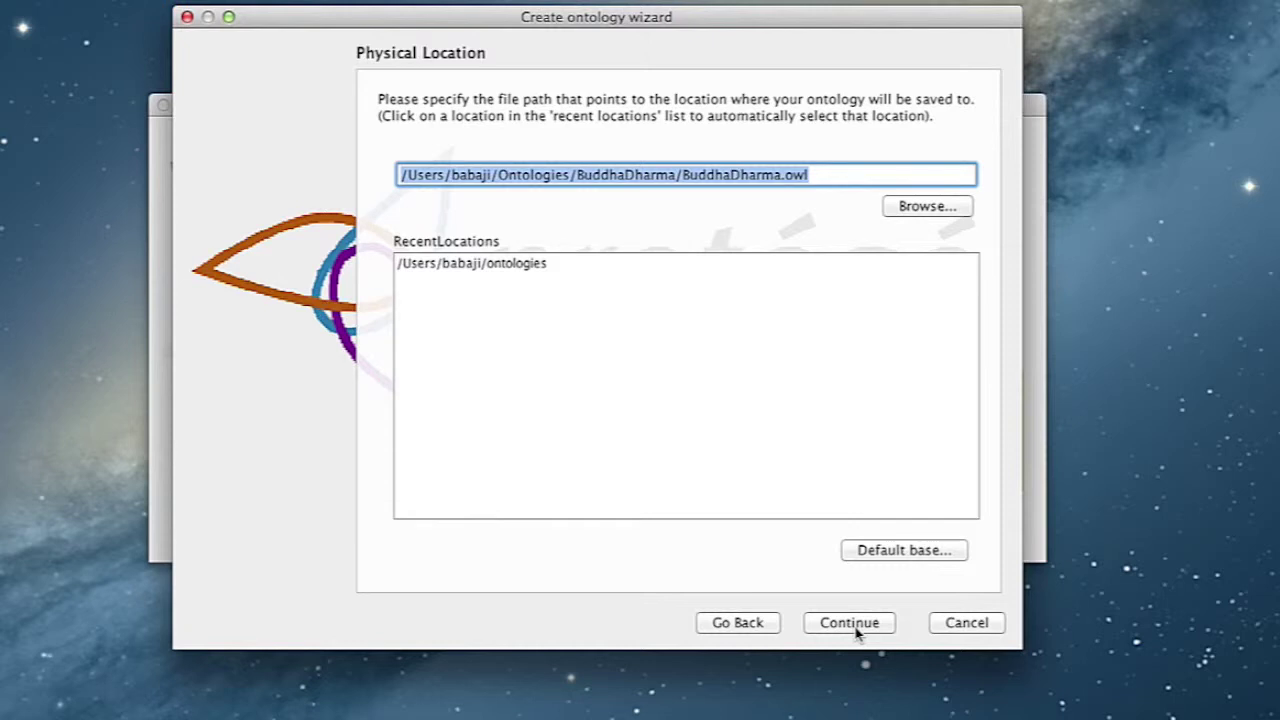
- Accept the proposed save location, set the ontology format to OWL/XML and finish creating the BuddhaDharma ontology
{"action": "left_click", "coordinate": [855, 626]}
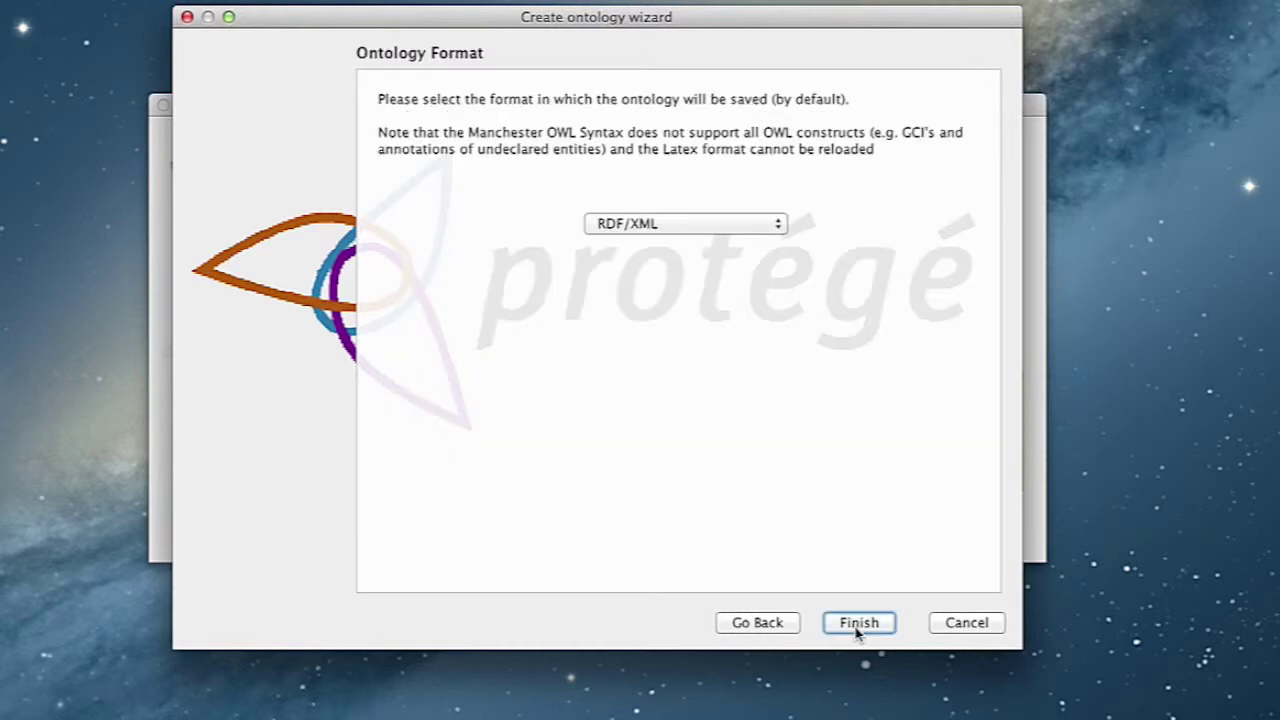
{"action": "left_click", "coordinate": [757, 224]}
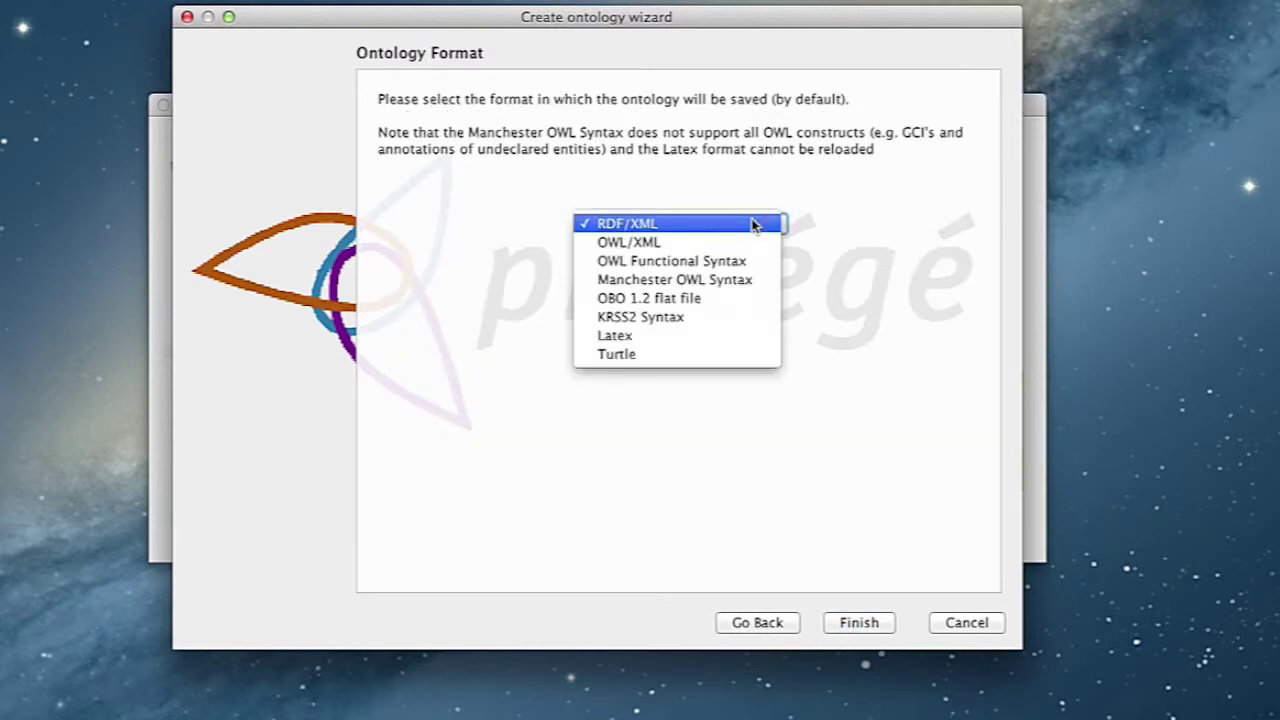
{"action": "left_click", "coordinate": [748, 250]}
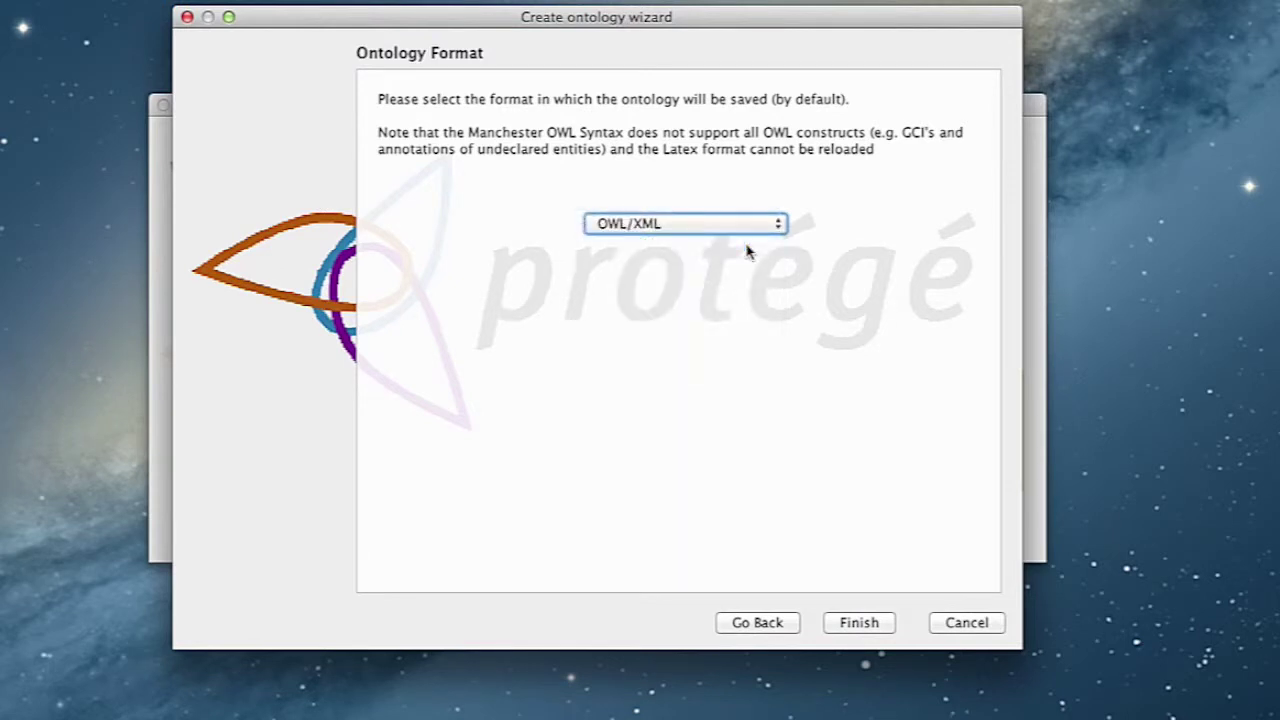
{"action": "left_click", "coordinate": [858, 623]}
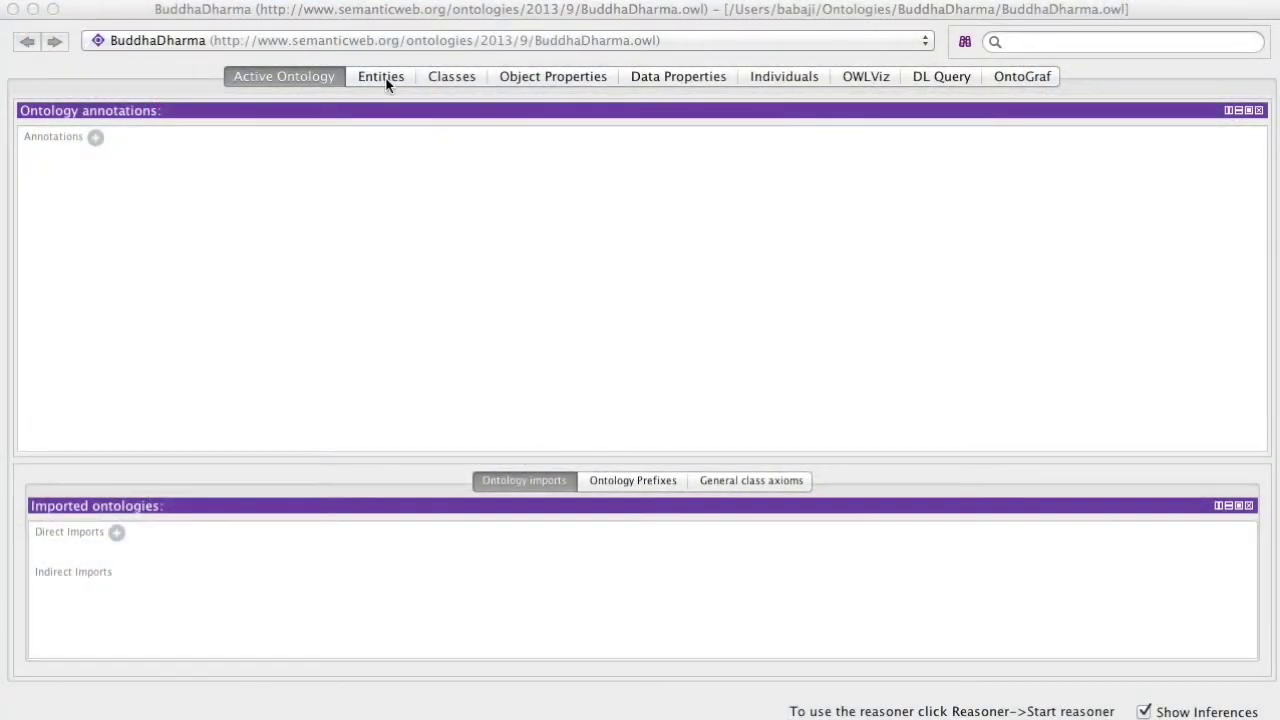
- Create a class named "Four Noble Truths" as a subclass of Thing
{"action": "left_click", "coordinate": [381, 77]}
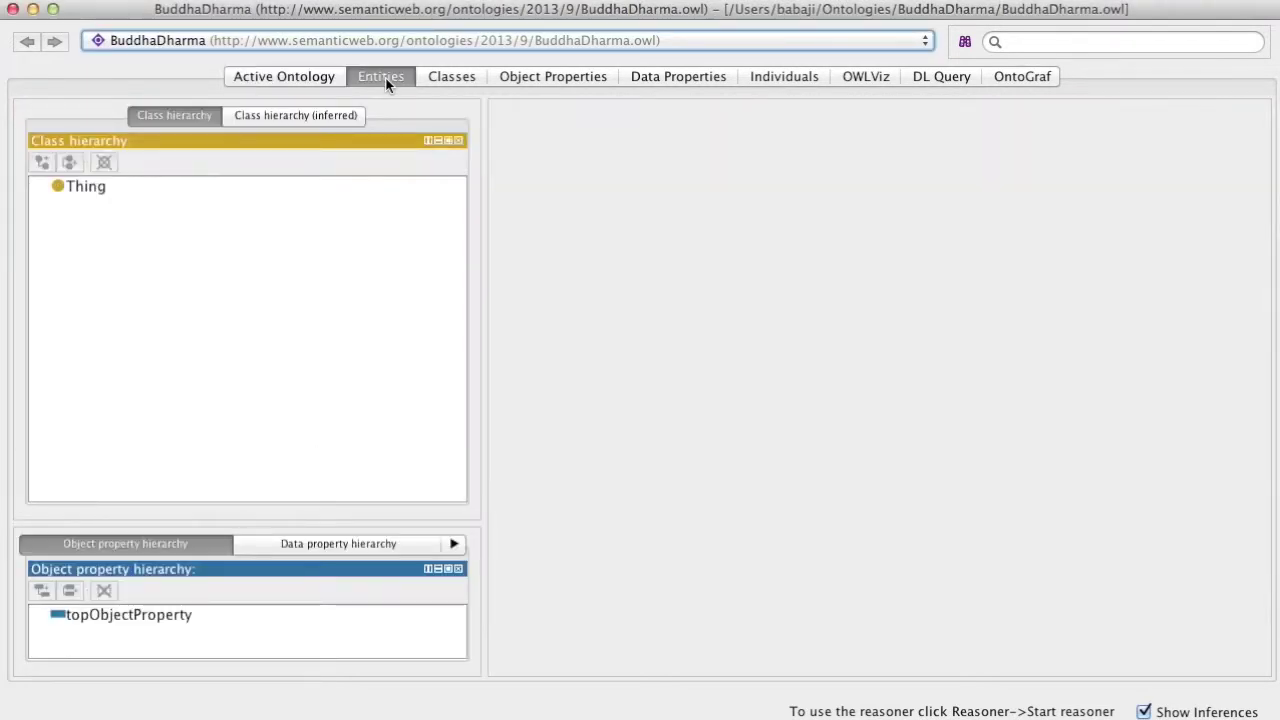
{"action": "left_click", "coordinate": [86, 190]}
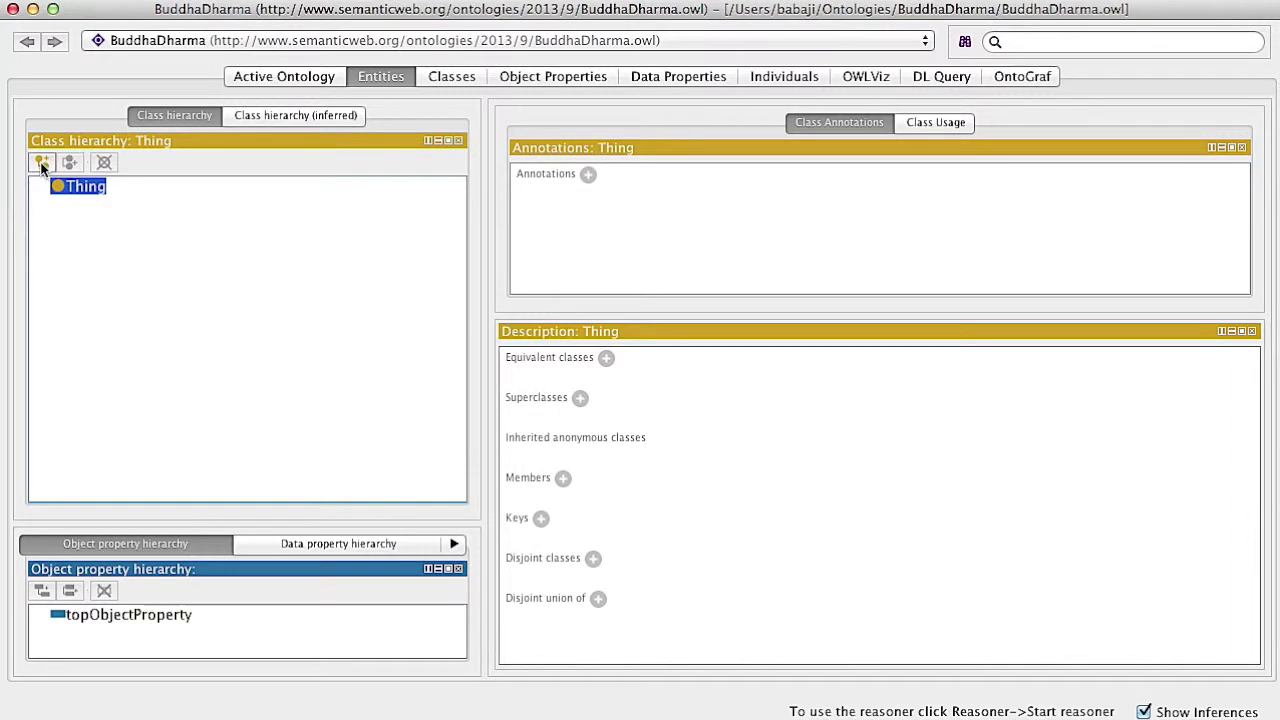
{"action": "left_click", "coordinate": [42, 163]}
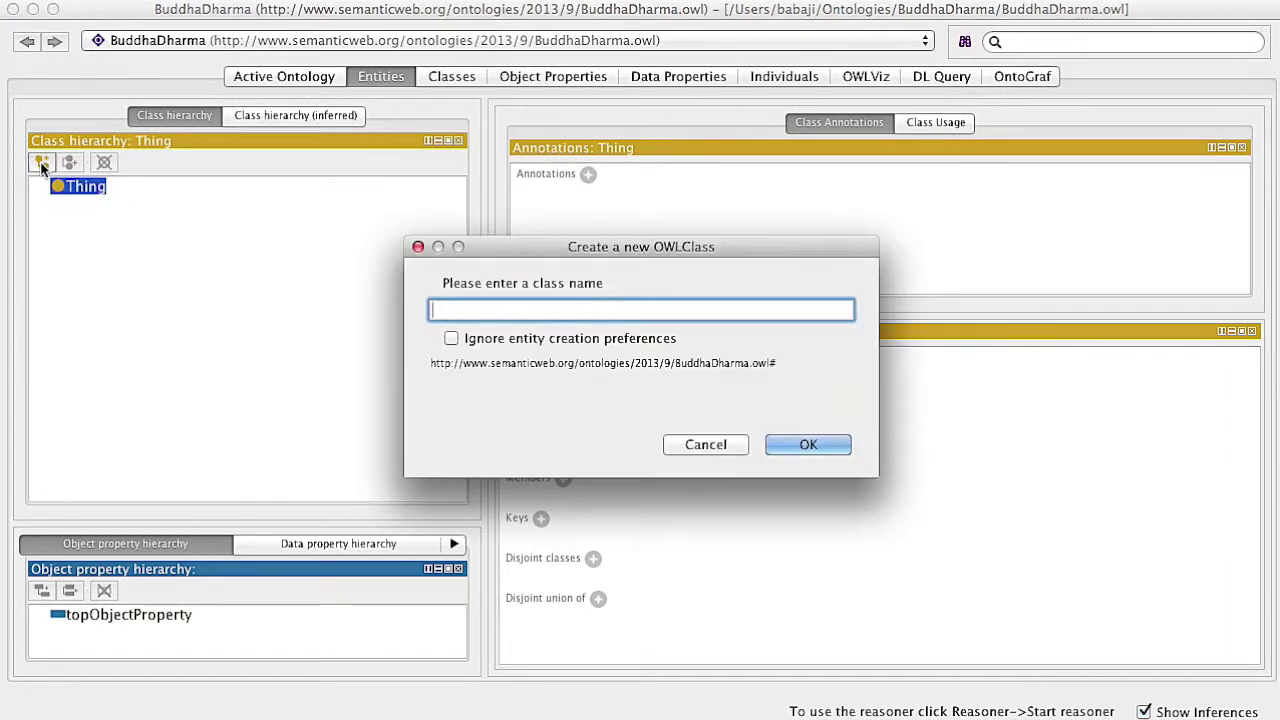
{"action": "type", "text": "FNT"}
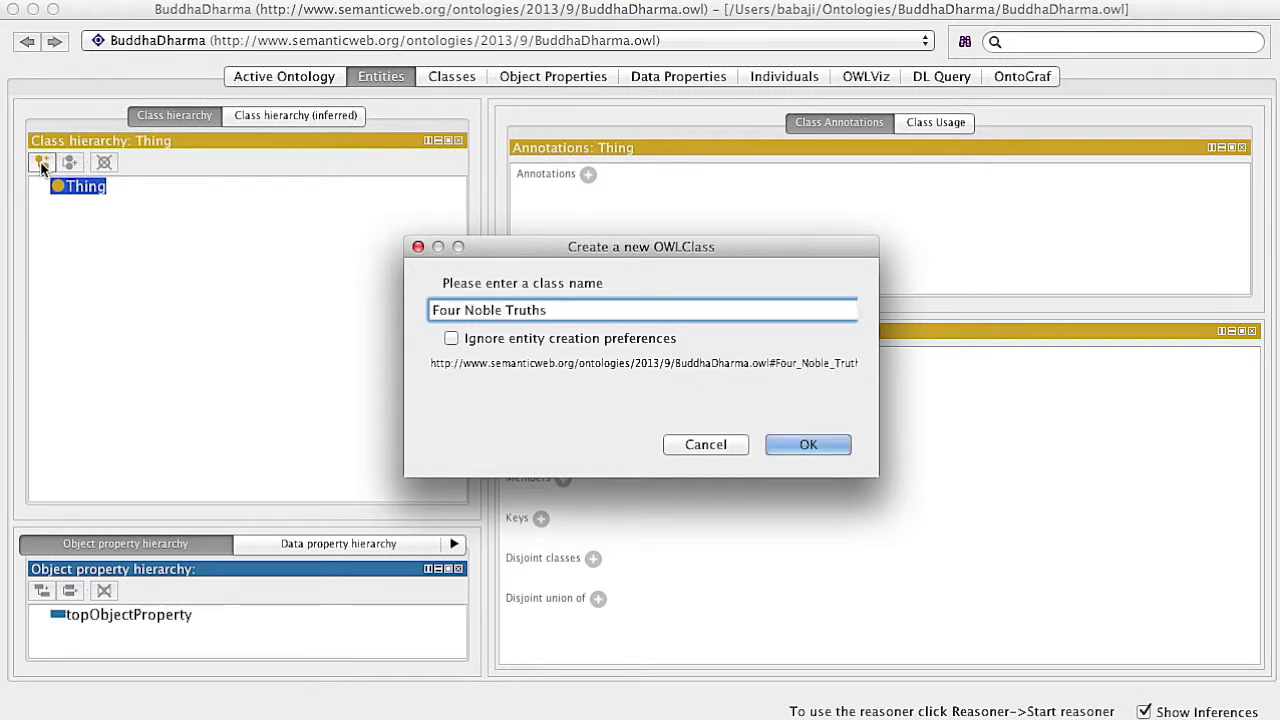
{"action": "key", "text": "Return"}
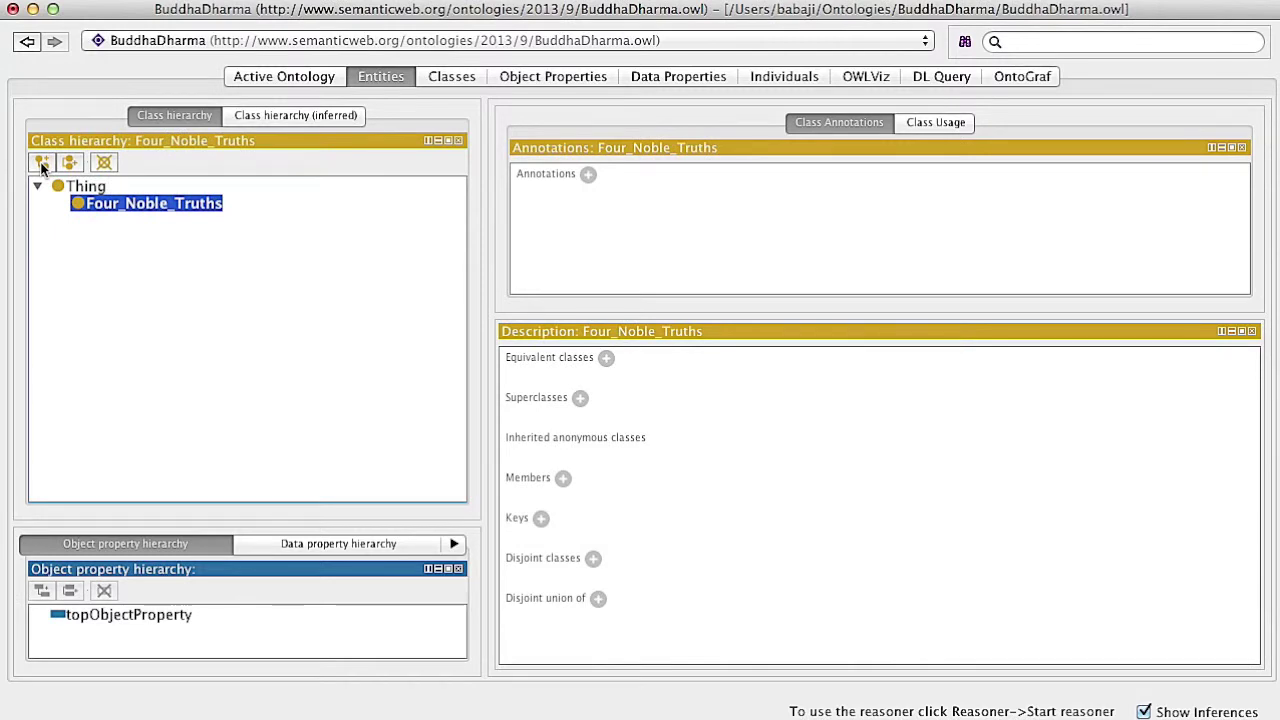
- Create a subclass named "First Noble Truth" under Four_Noble_Truths
{"action": "left_click", "coordinate": [42, 165]}
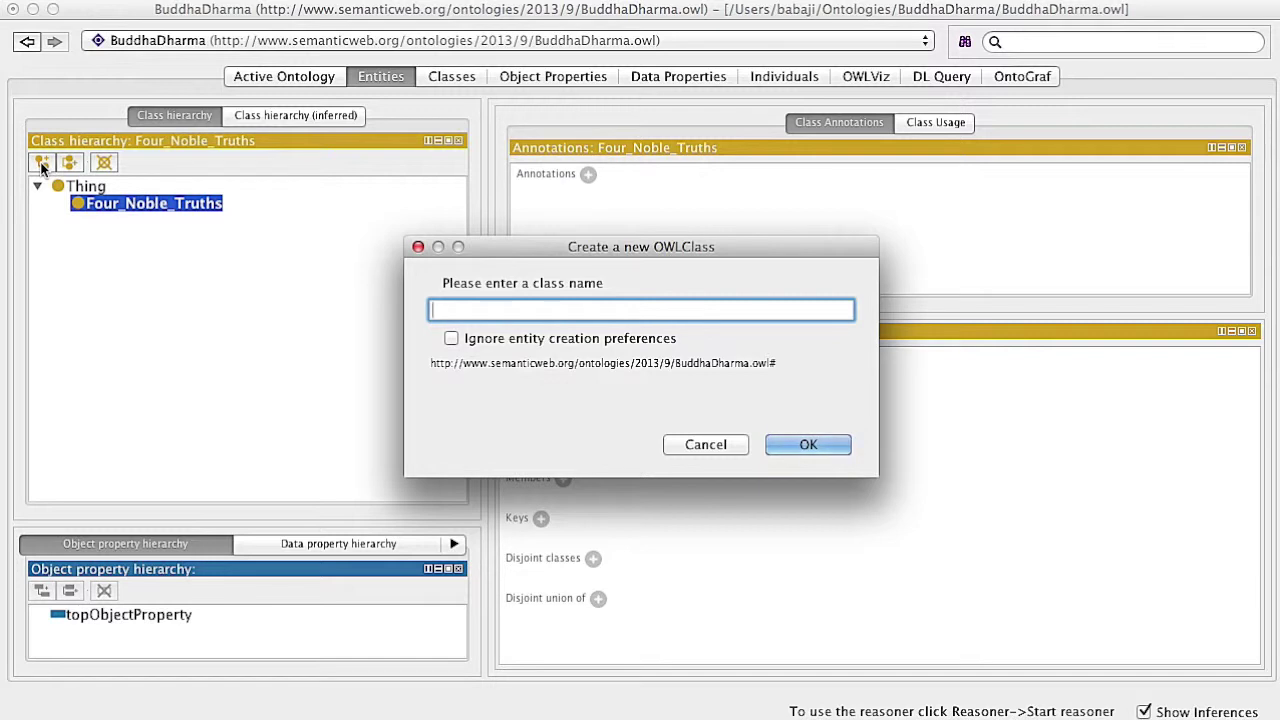
{"action": "type", "text": "1"}
{"action": "key", "text": "BackSpace"}
{"action": "type", "text": "First Noble Truth"}
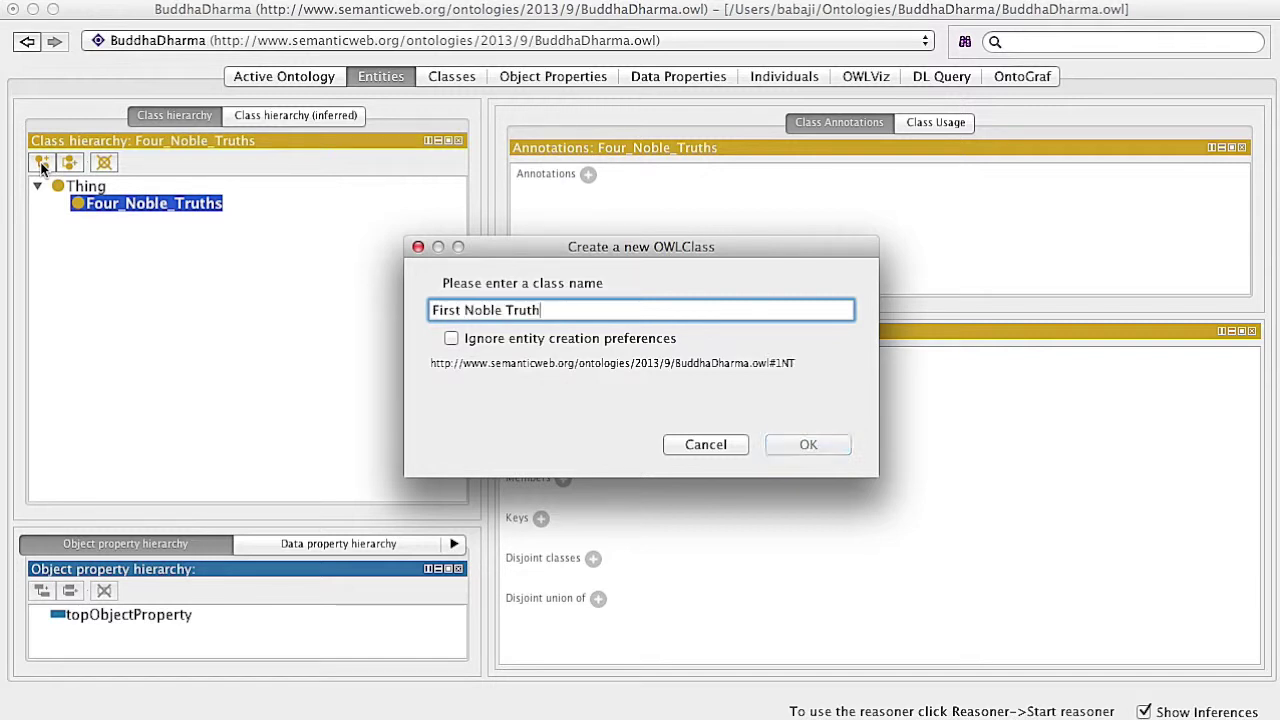
{"action": "key", "text": "Return"}
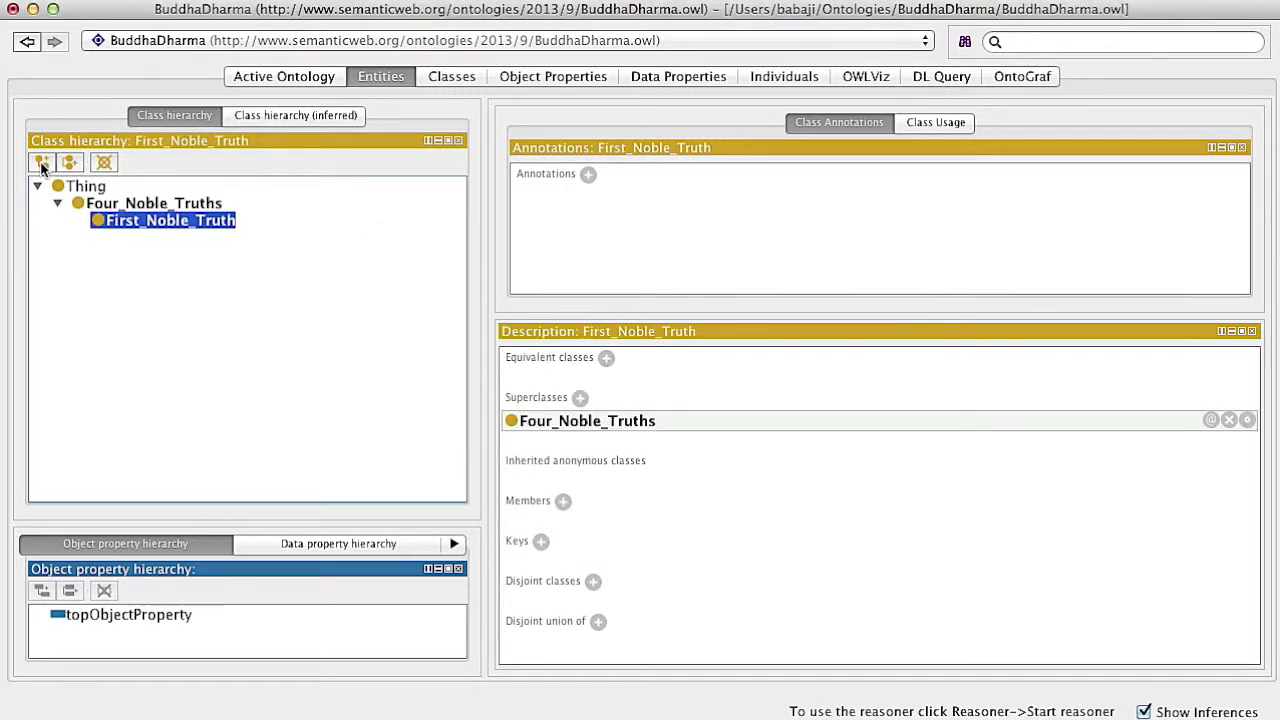
- Add a sibling class of First_Noble_Truth named "Second Noble Truth"
{"action": "left_click", "coordinate": [69, 164]}
{"action": "type", "text": "2NT"}
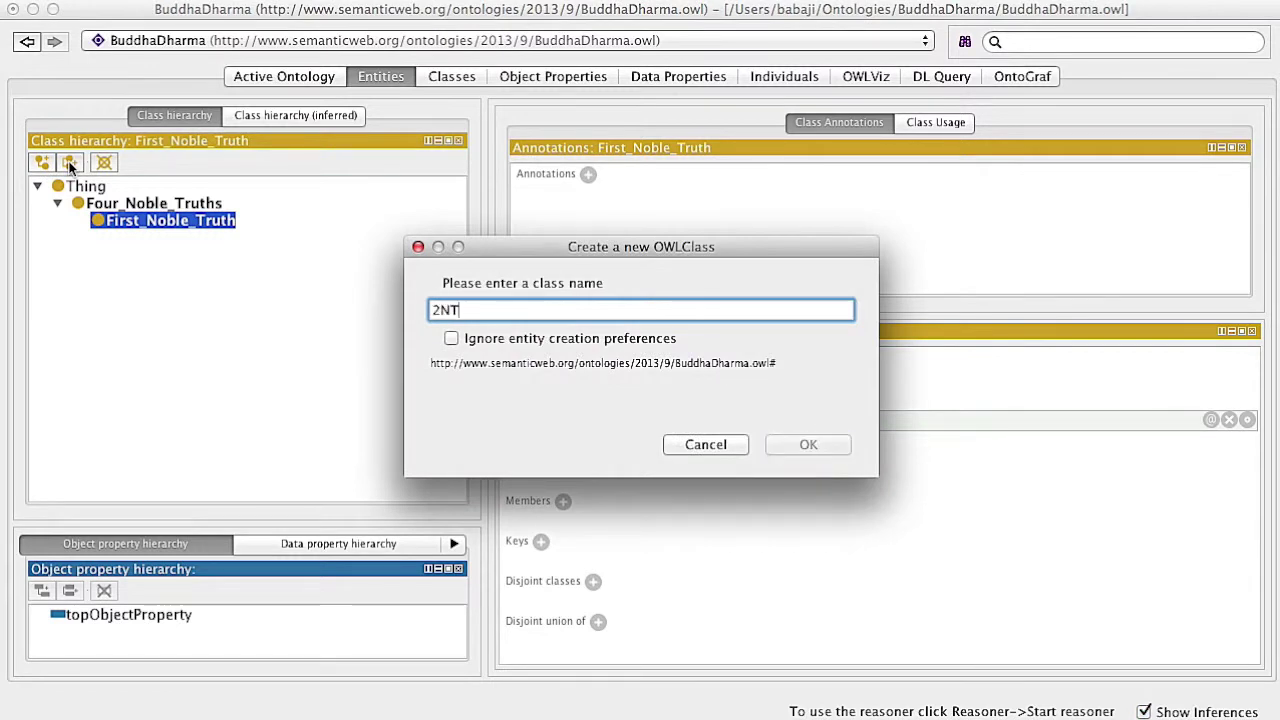
{"action": "key", "text": "BackSpace"}
{"action": "key", "text": "BackSpace"}
{"action": "key", "text": "BackSpace"}
{"action": "type", "text": "Second Noble Truth"}
{"action": "key", "text": "Return"}
- Add a sibling class of Second_Noble_Truth named "Third Noble Truth"
{"action": "left_click", "coordinate": [69, 164]}
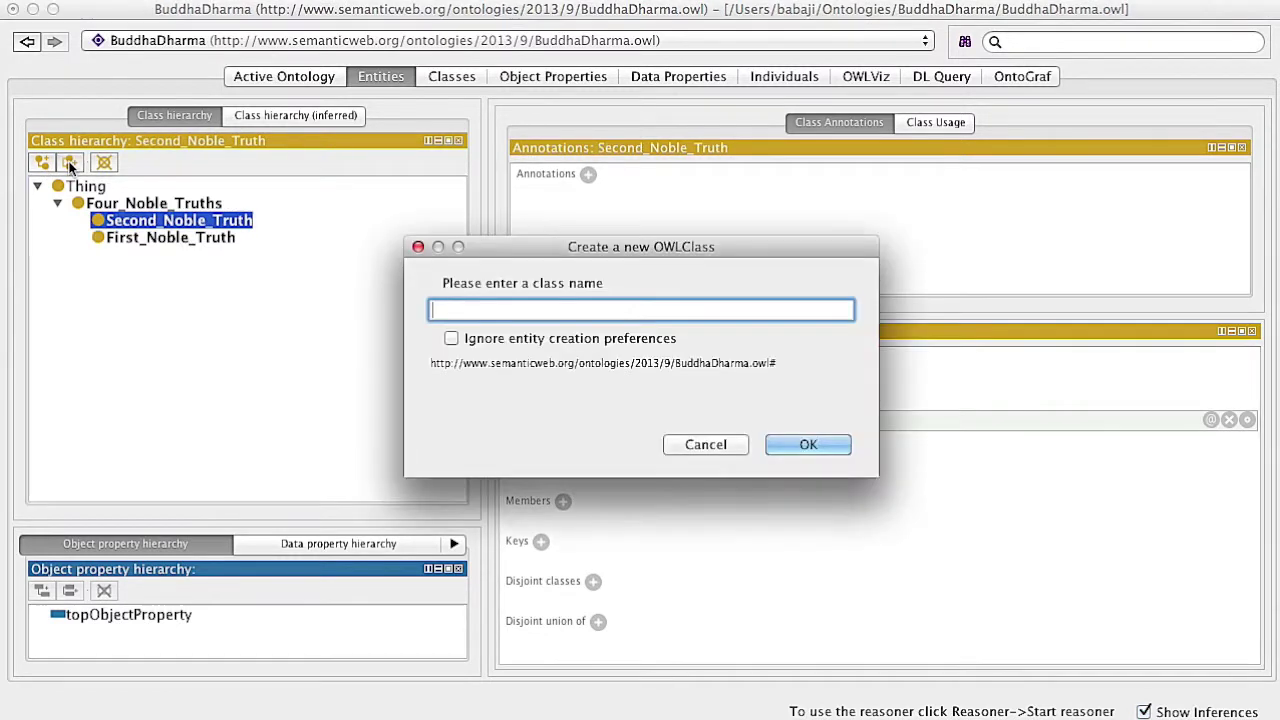
{"action": "type", "text": "Third Noble Truth"}
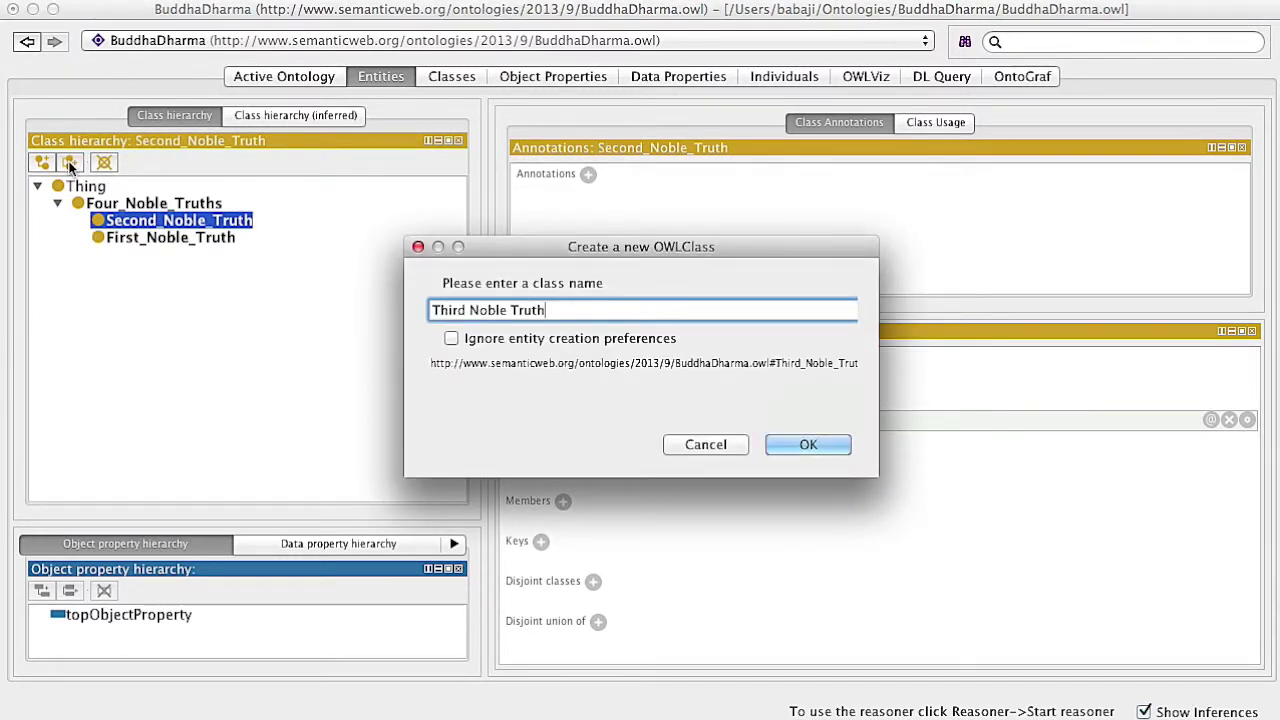
{"action": "key", "text": "Return"}
- Add a sibling class of Third_Noble_Truth named "Fourth Noble Truth"
{"action": "left_click", "coordinate": [70, 164]}
{"action": "type", "text": "4NT"}
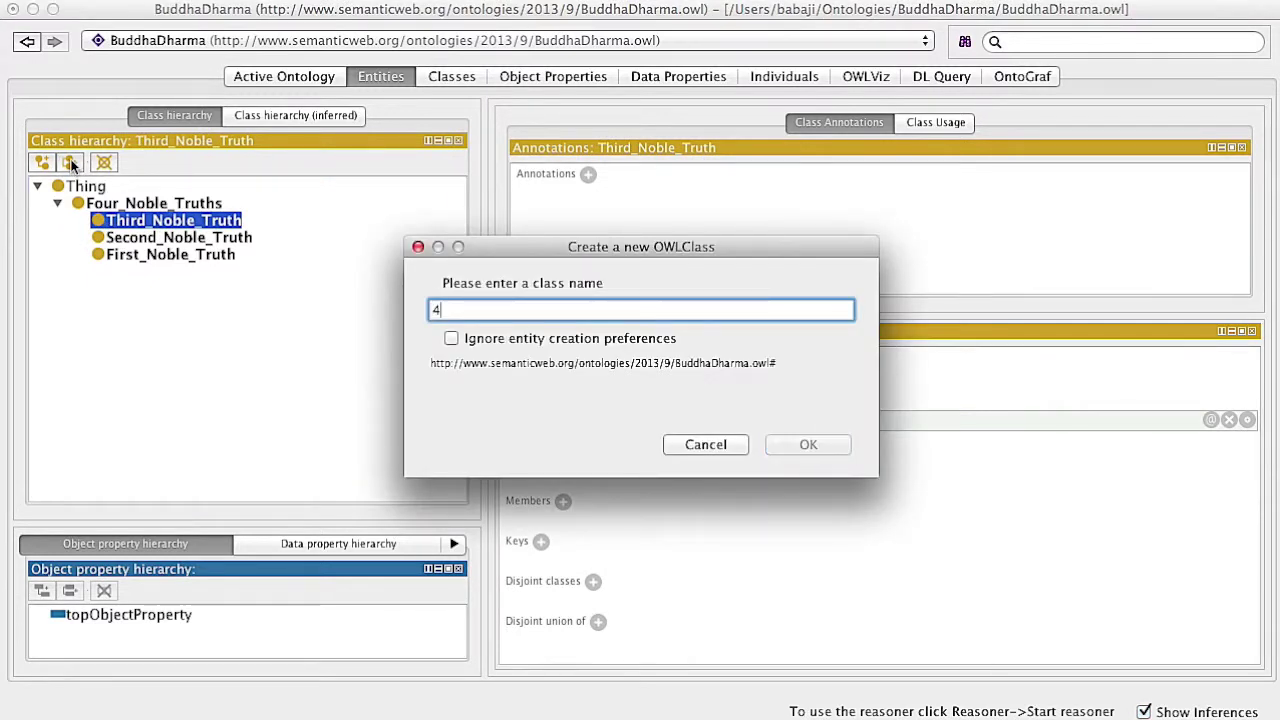
{"action": "key", "text": "BackSpace"}
{"action": "key", "text": "BackSpace"}
{"action": "key", "text": "BackSpace"}
{"action": "type", "text": "Fourth Noble Truth"}
{"action": "key", "text": "Return"}
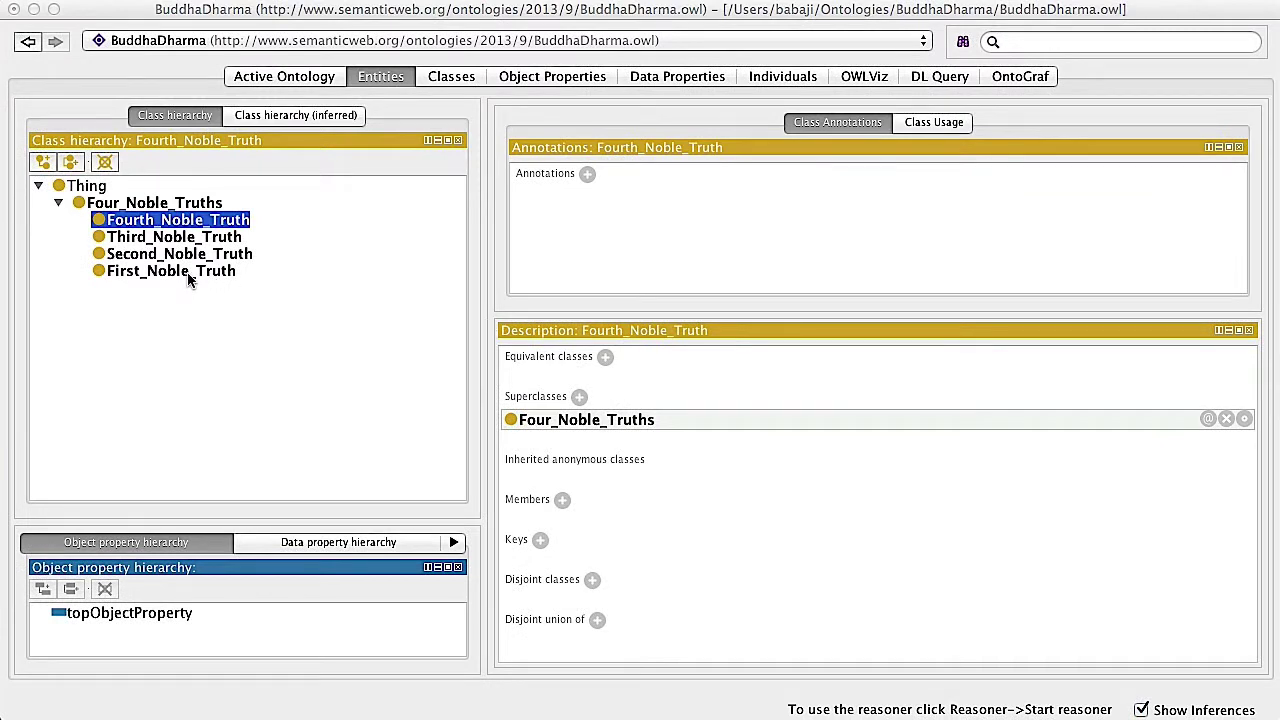
- Annotate the First_Noble_Truth class with the comment "There is Suffering (dukkha)"
{"action": "left_click", "coordinate": [188, 271]}
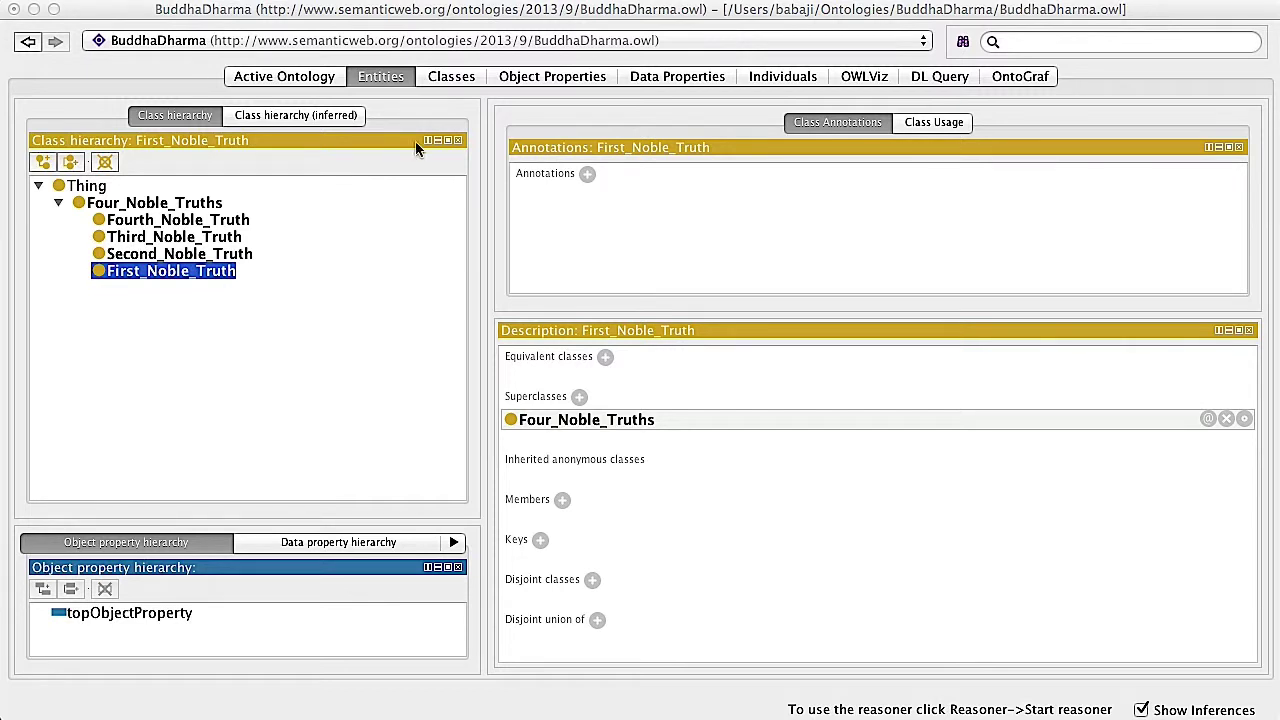
{"action": "left_click", "coordinate": [585, 174]}
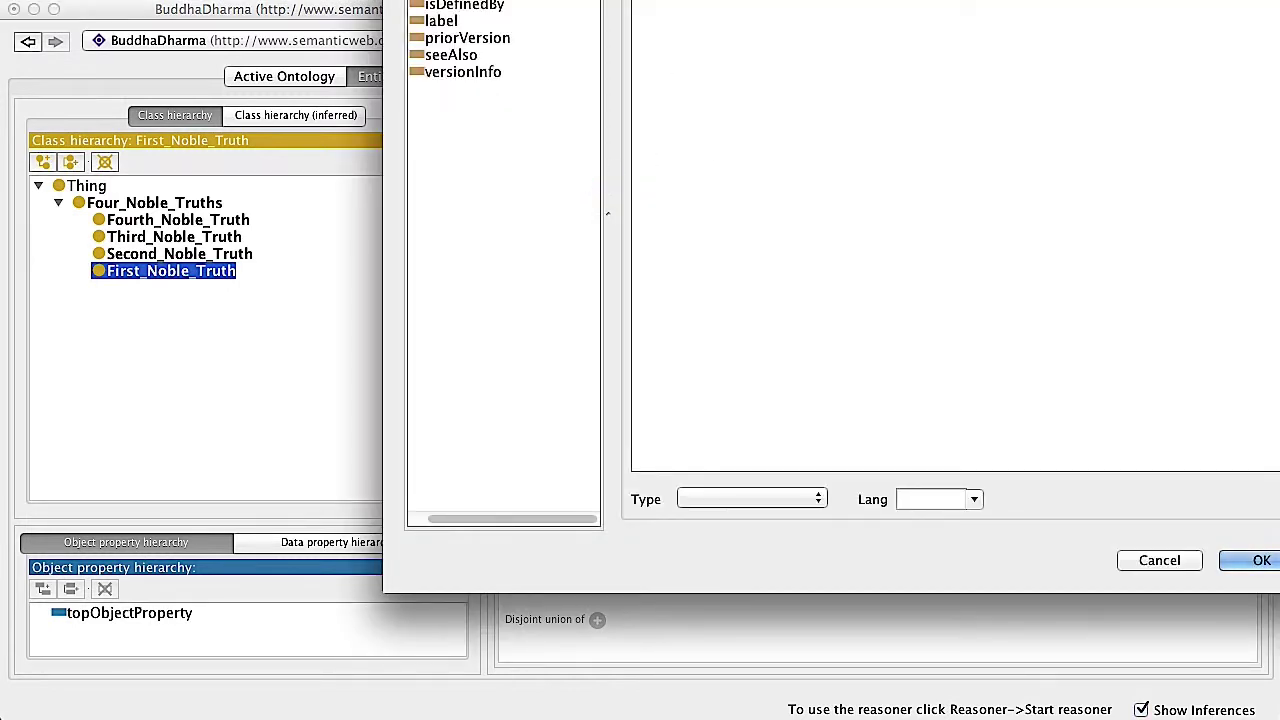
{"action": "mouse_move", "coordinate": [726, 0]}
{"action": "left_mouse_down"}
{"action": "mouse_move", "coordinate": [643, 63]}
{"action": "mouse_move", "coordinate": [578, 28]}
{"action": "left_mouse_up"}
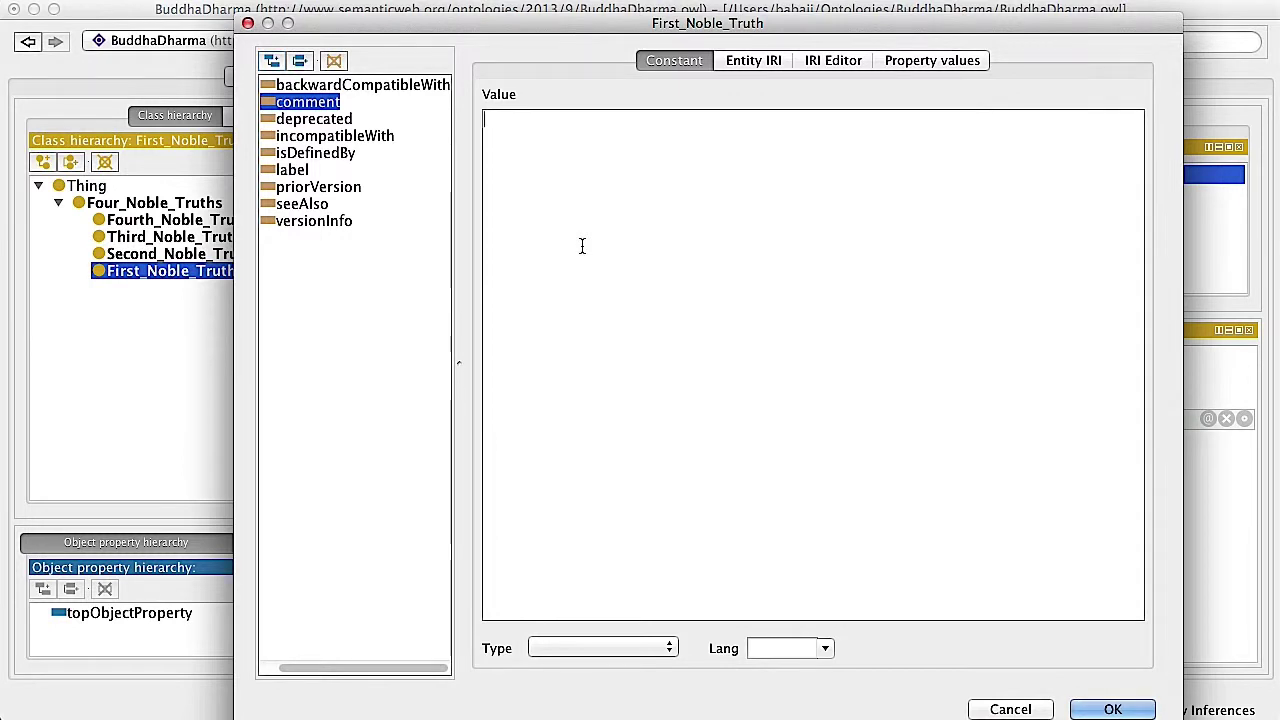
{"action": "type", "text": "There is Suffering (dukkha)"}
{"action": "left_click", "coordinate": [1113, 709]}
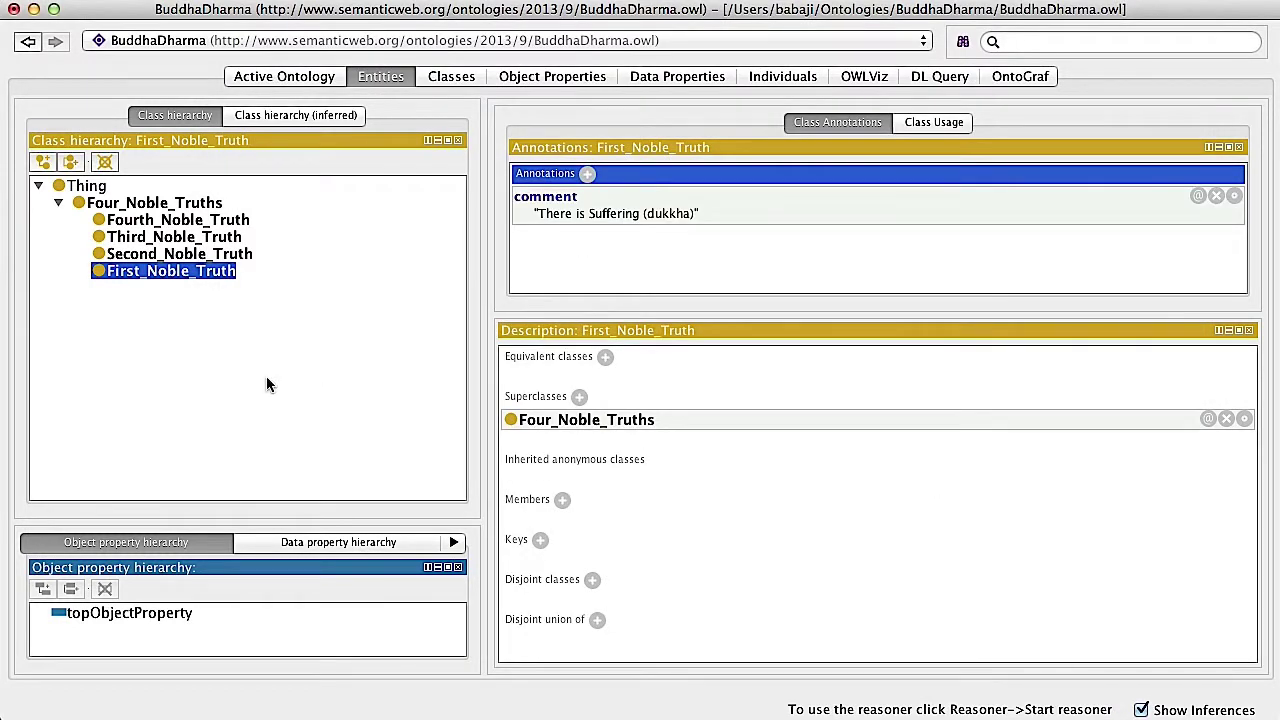
- Annotate the Second_Noble_Truth class with the comment "The Source of Suffering"
{"action": "left_click", "coordinate": [130, 256]}
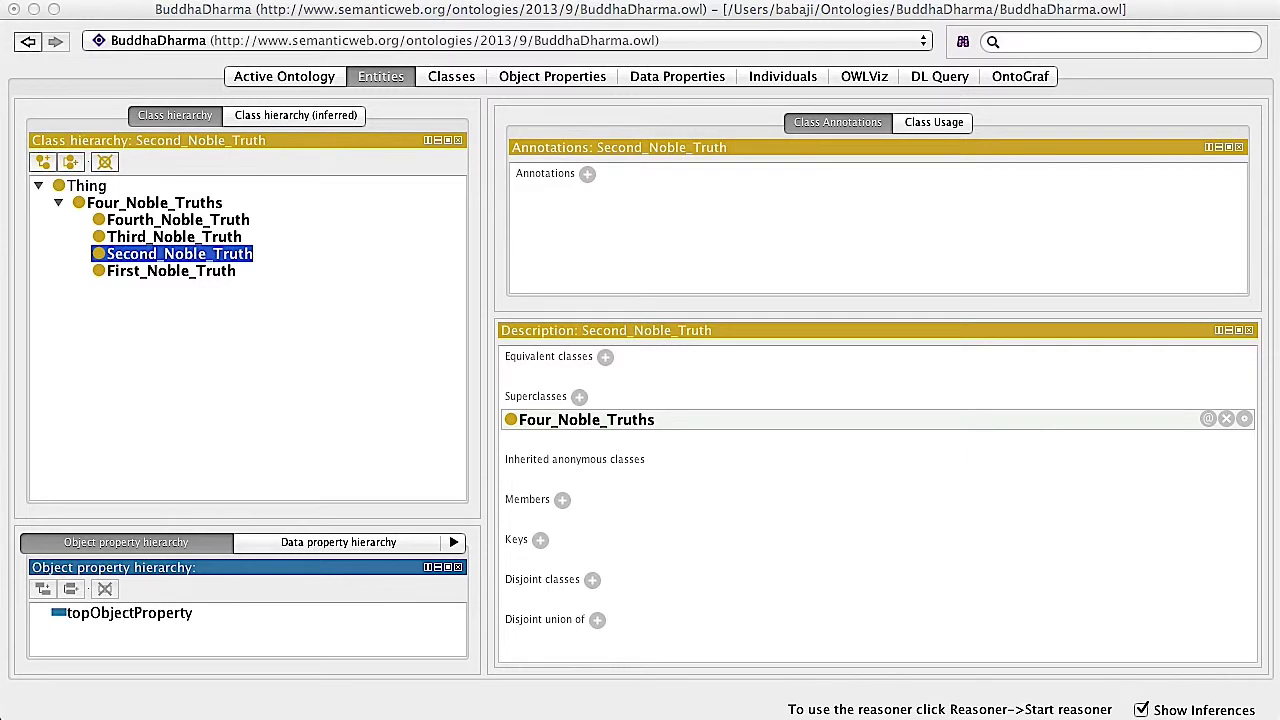
{"action": "left_click", "coordinate": [588, 173]}
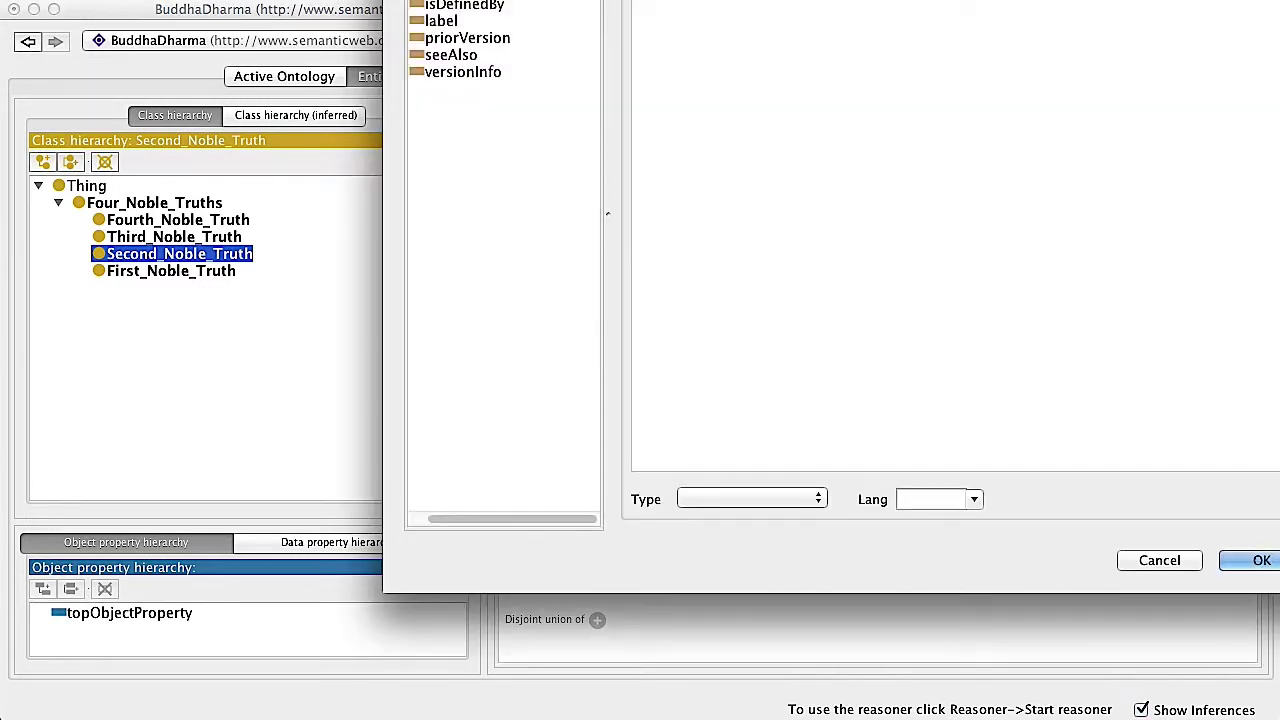
{"action": "type", "text": "The Source of Suffering"}
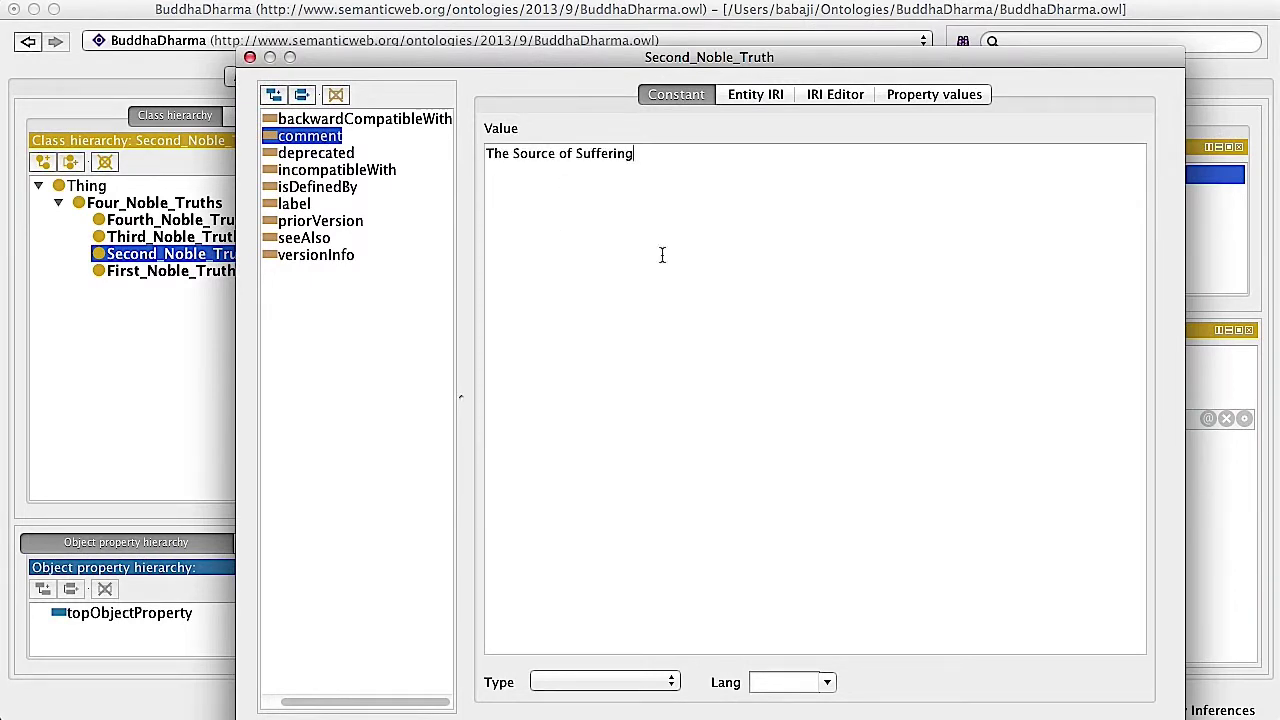
{"action": "left_click", "coordinate": [1100, 715]}
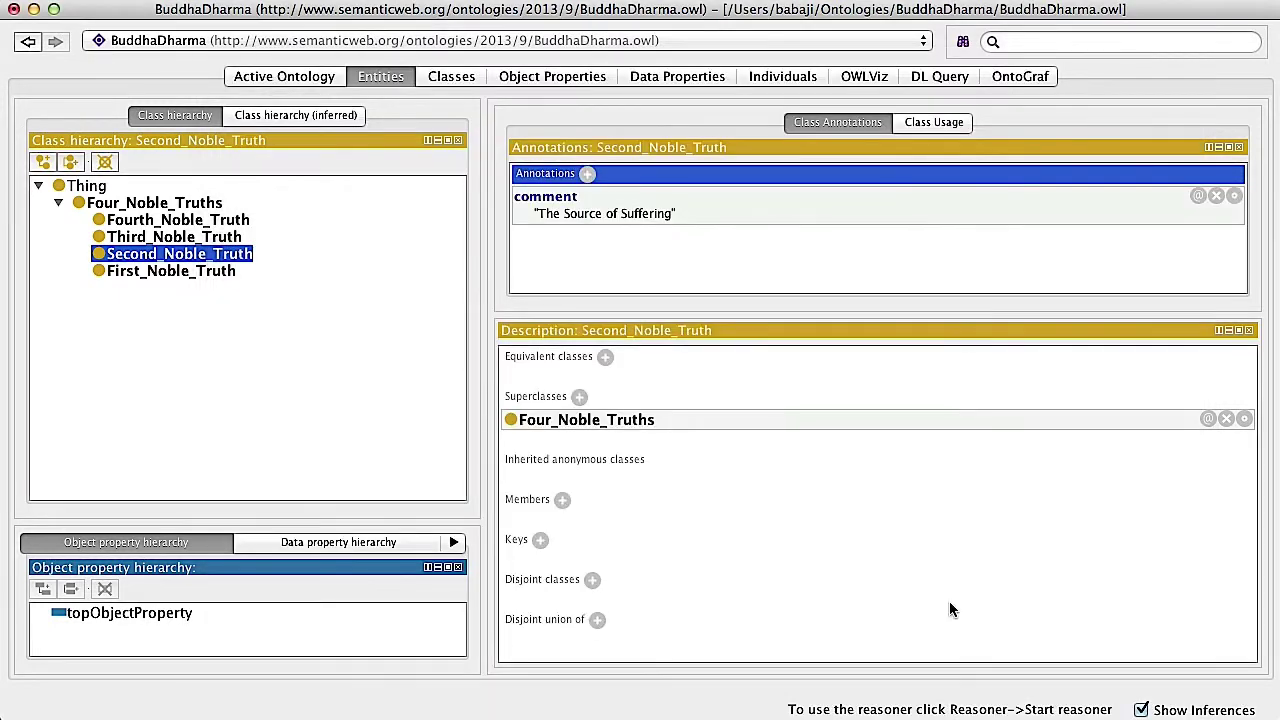
- Annotate the Third_Noble_Truth class with the comment "The Cessation of Suffering"
{"action": "left_click", "coordinate": [140, 238]}
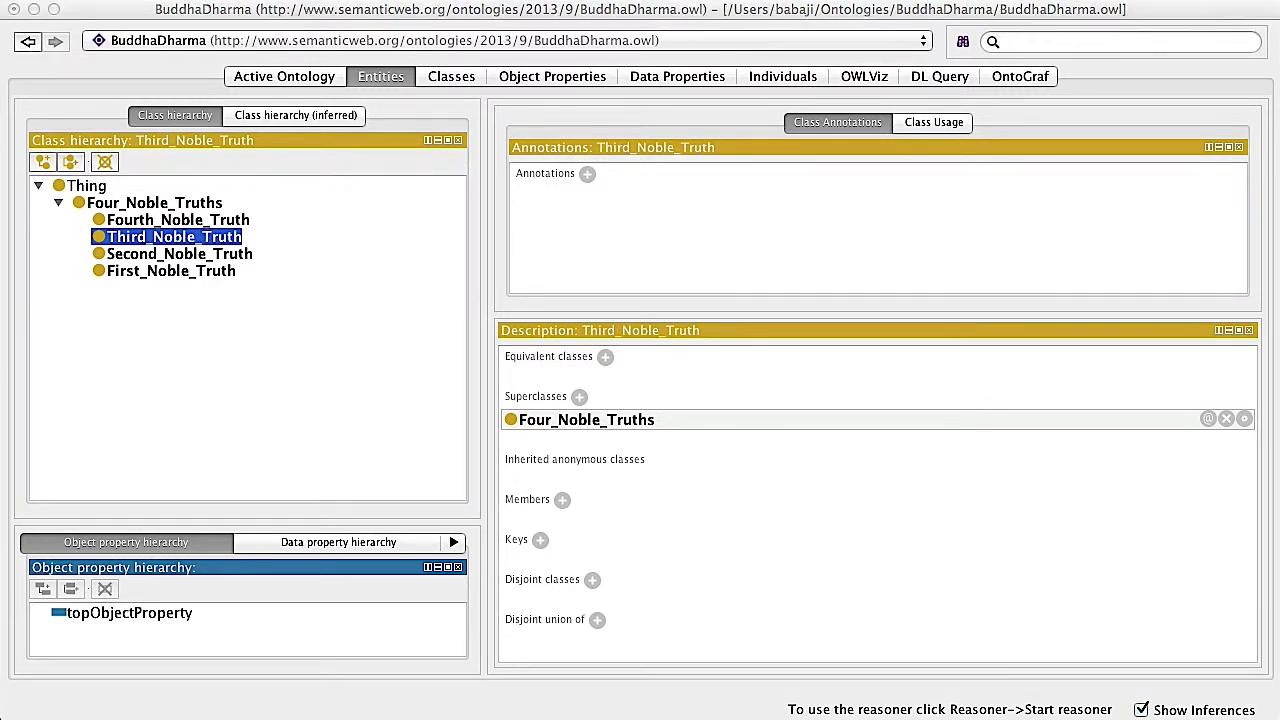
{"action": "left_click", "coordinate": [588, 174]}
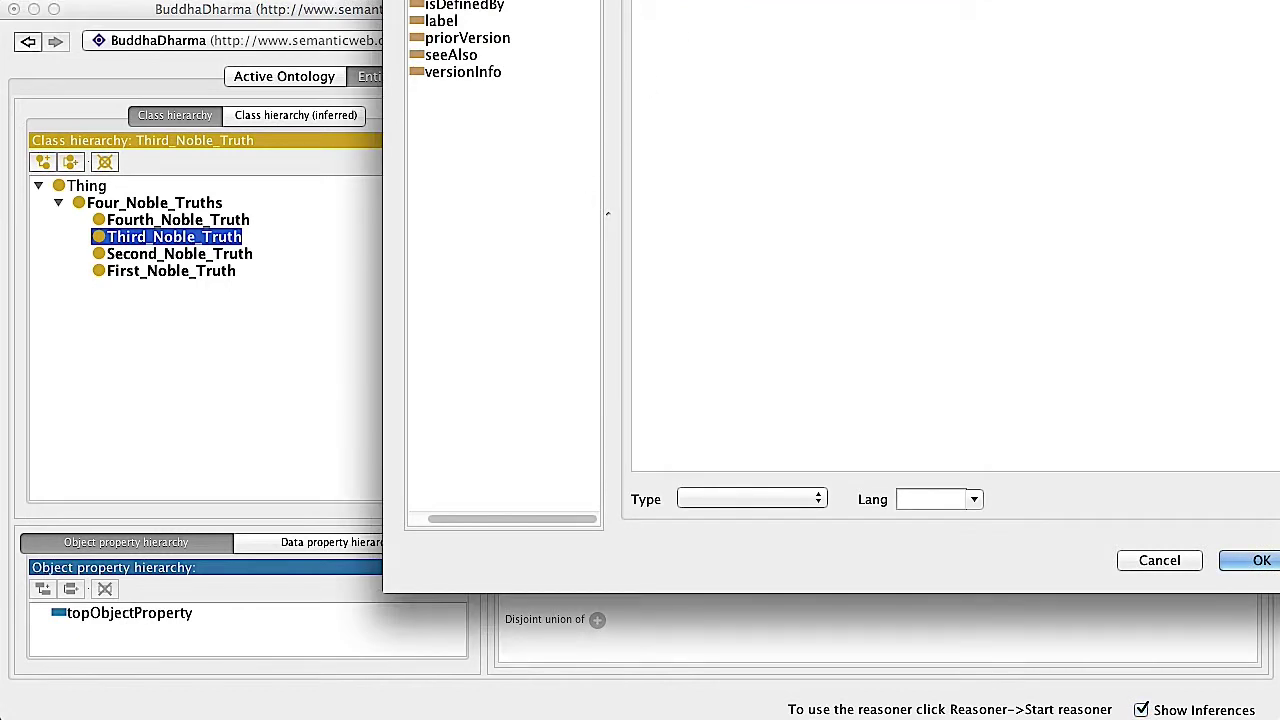
{"action": "mouse_move", "coordinate": [752, 0]}
{"action": "left_mouse_down"}
{"action": "mouse_move", "coordinate": [612, 2]}
{"action": "mouse_move", "coordinate": [597, 26]}
{"action": "left_mouse_up"}
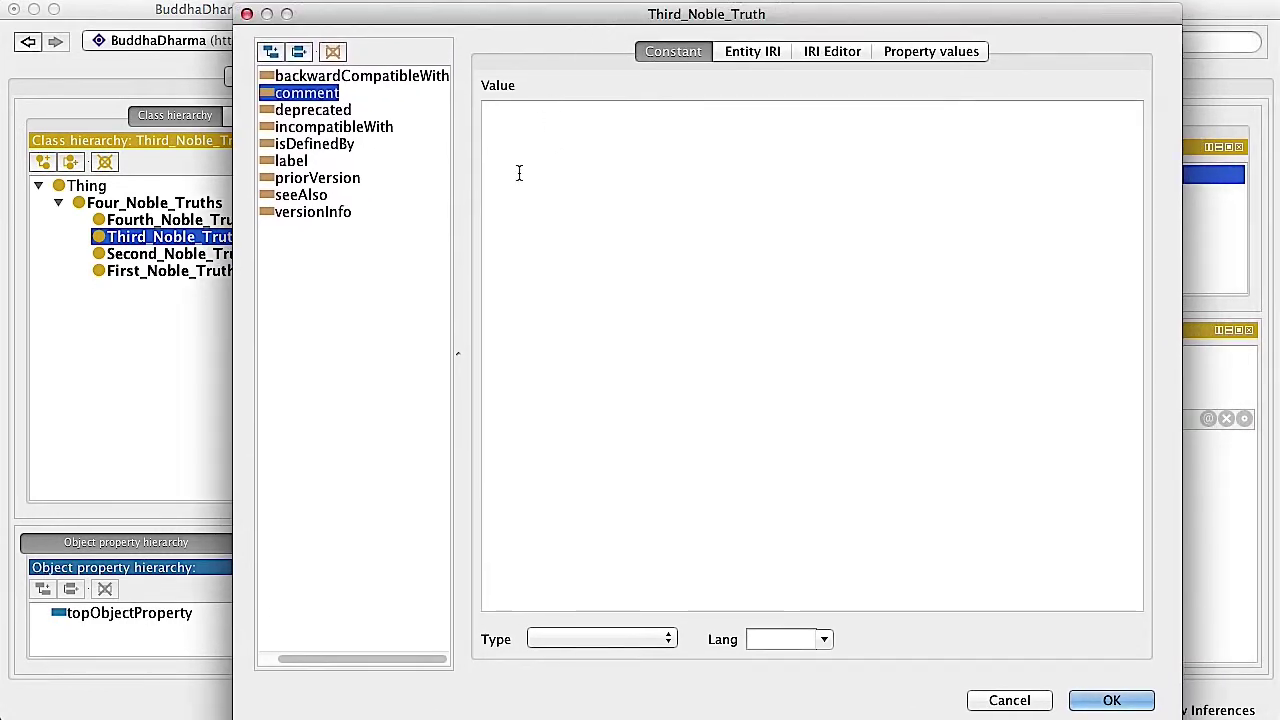
{"action": "type", "text": "The Cessation of Suffering"}
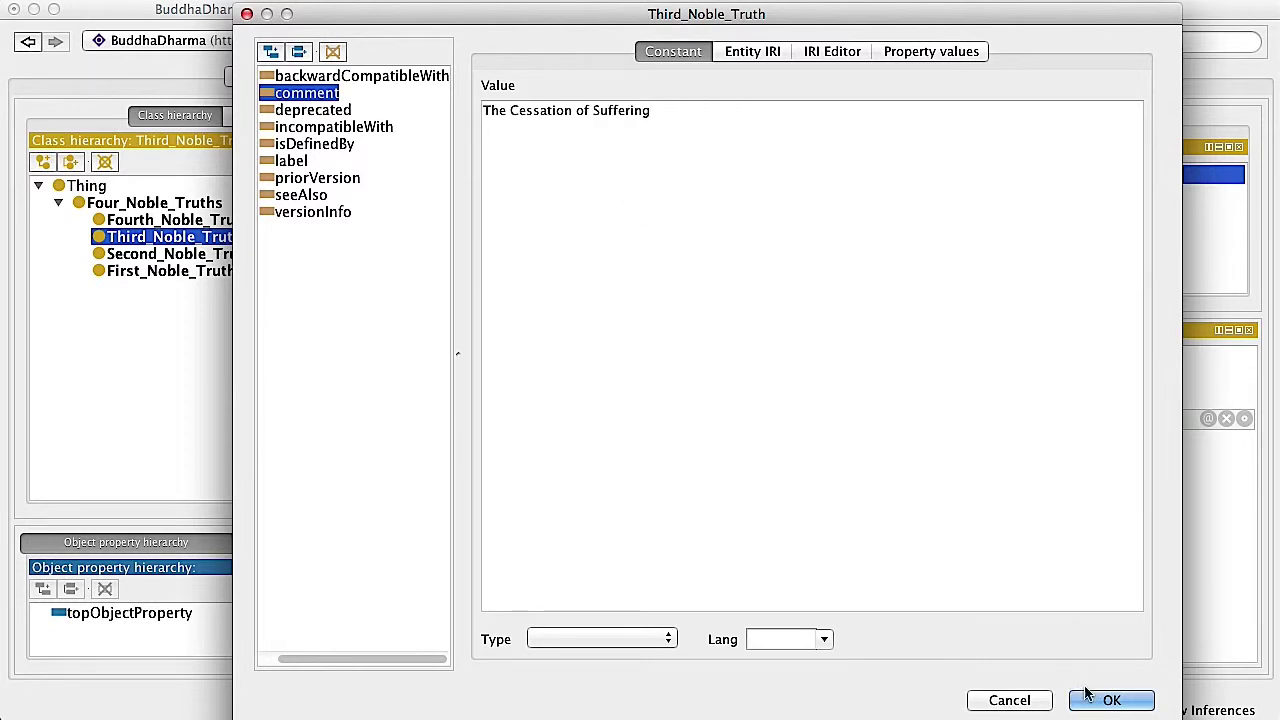
{"action": "left_click", "coordinate": [1109, 697]}
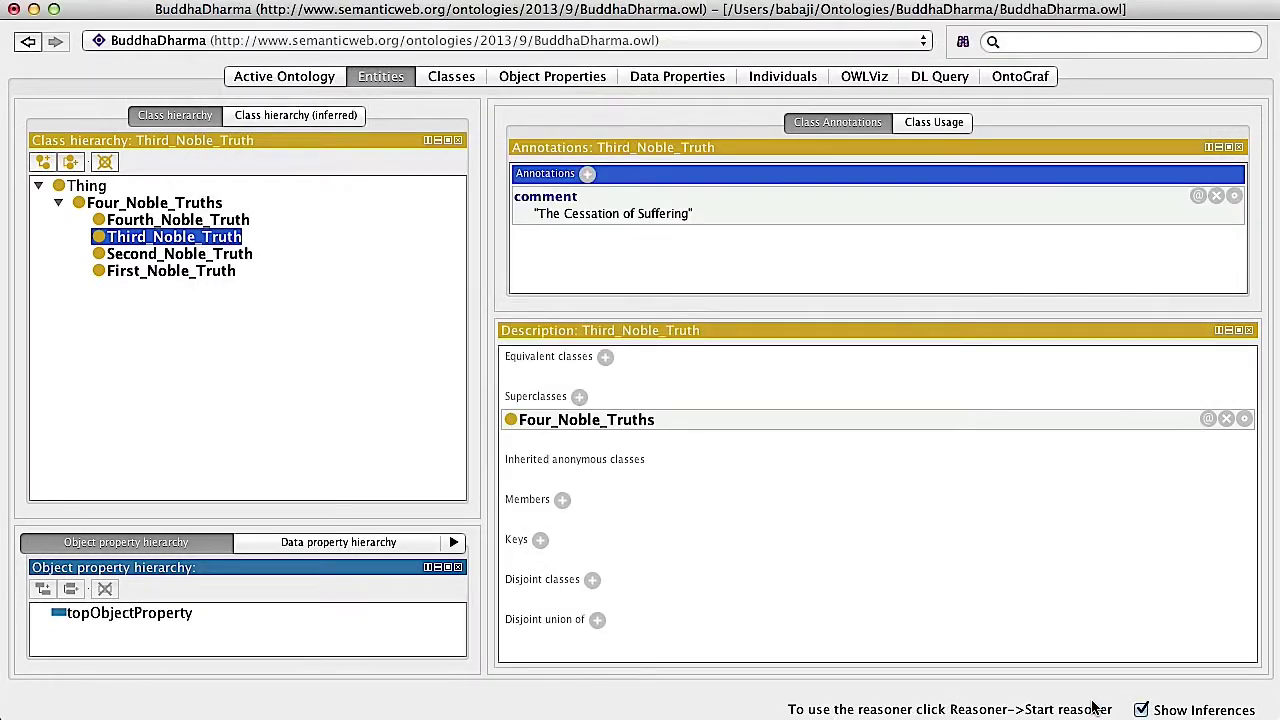
- Annotate the Fourth_Noble_Truth class with the comment "The Path to the Cessation of Suffering"
{"action": "left_click", "coordinate": [143, 221]}
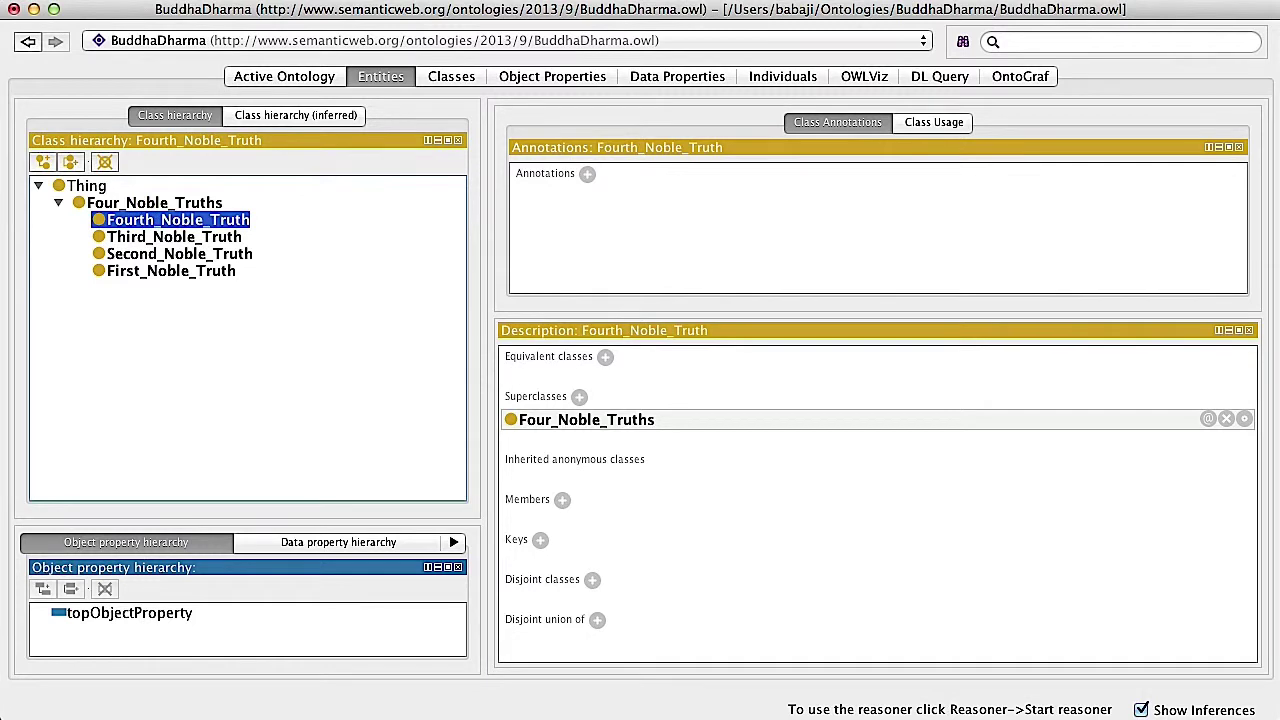
{"action": "key", "text": "super+Tab"}
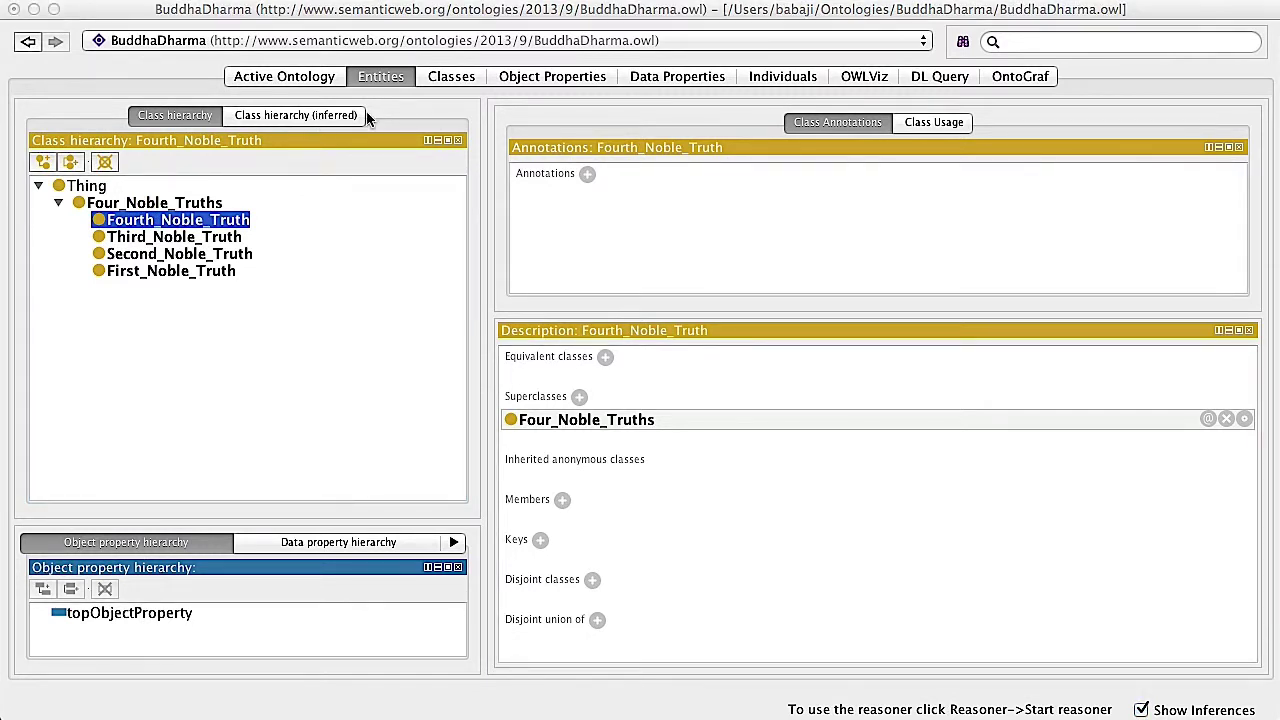
{"action": "left_click", "coordinate": [588, 174]}
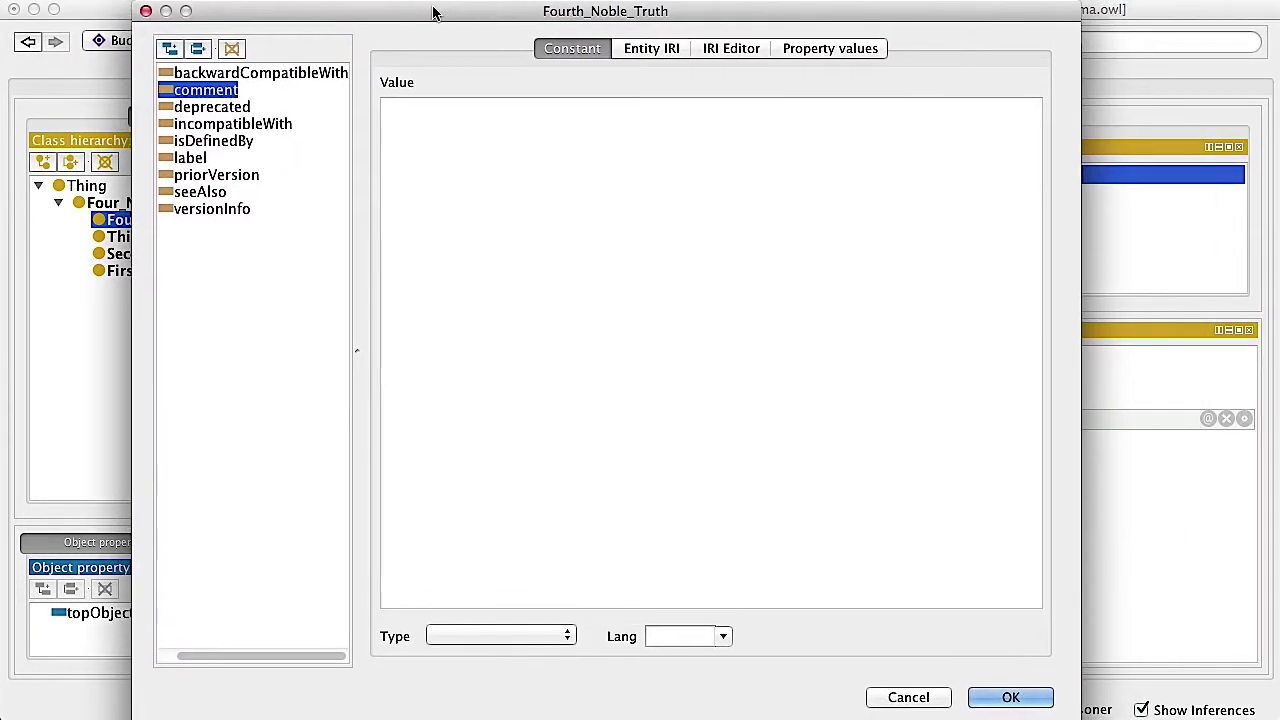
{"action": "left_click", "coordinate": [549, 226]}
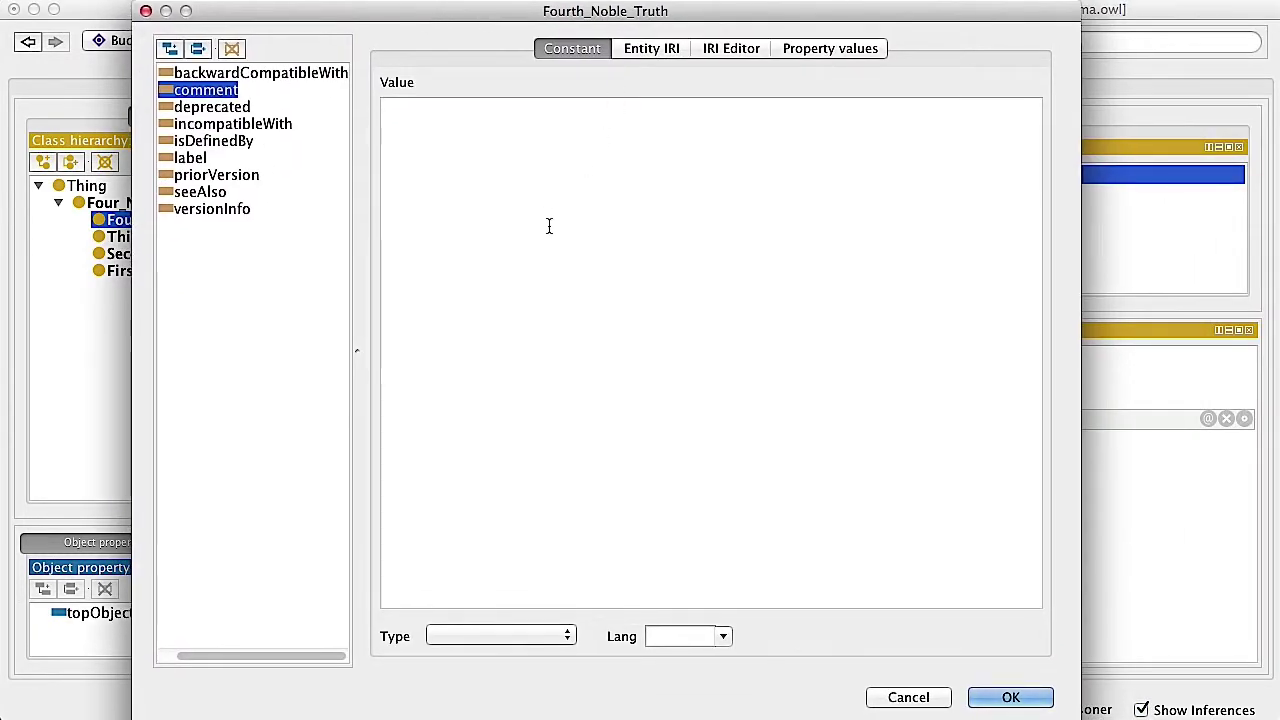
{"action": "type", "text": "The Path to the Cessation of Suffering"}
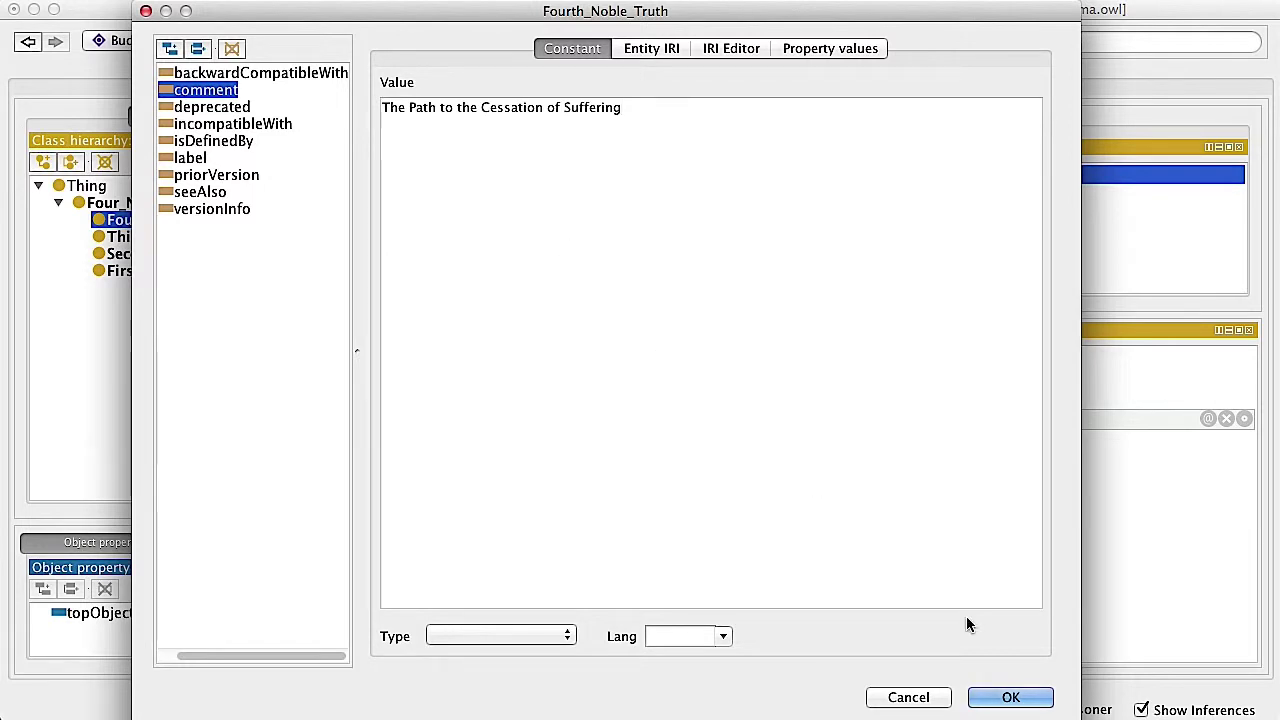
{"action": "left_click", "coordinate": [1011, 697]}
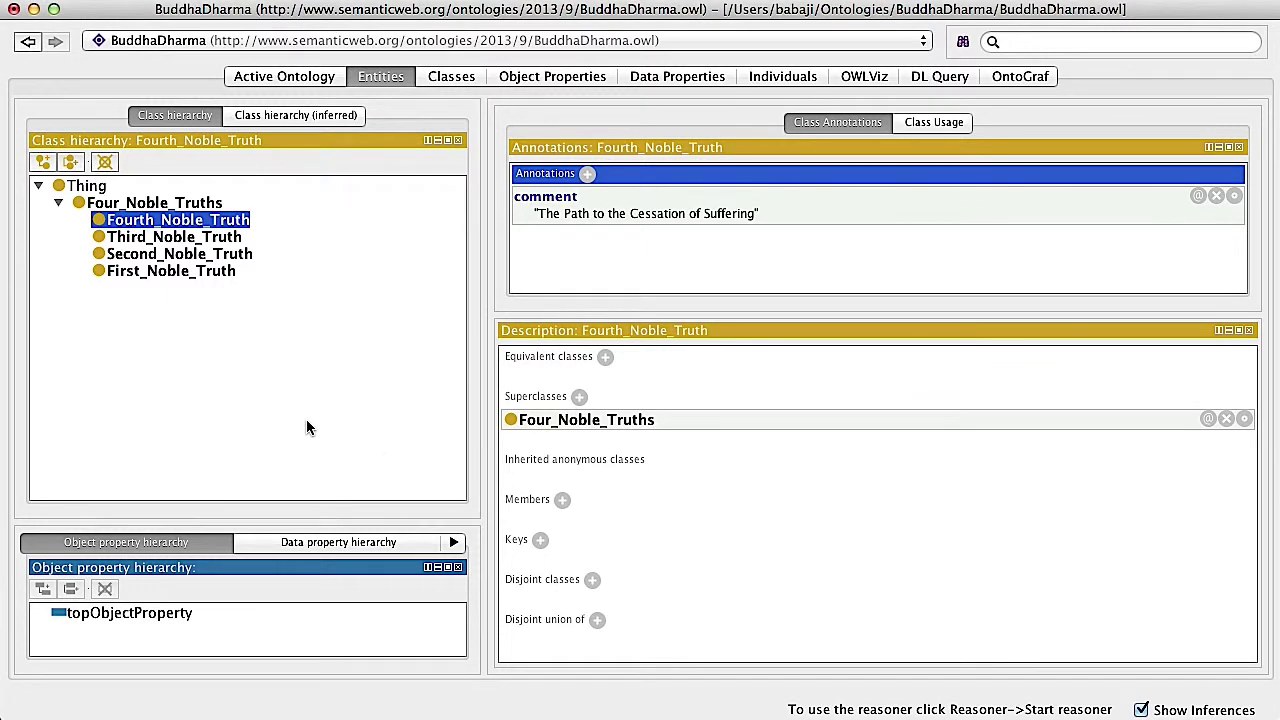
- Collapse Four_Noble_Truths and add a sibling class of it named "Noble Eightfold Path"
{"action": "left_click", "coordinate": [59, 202]}
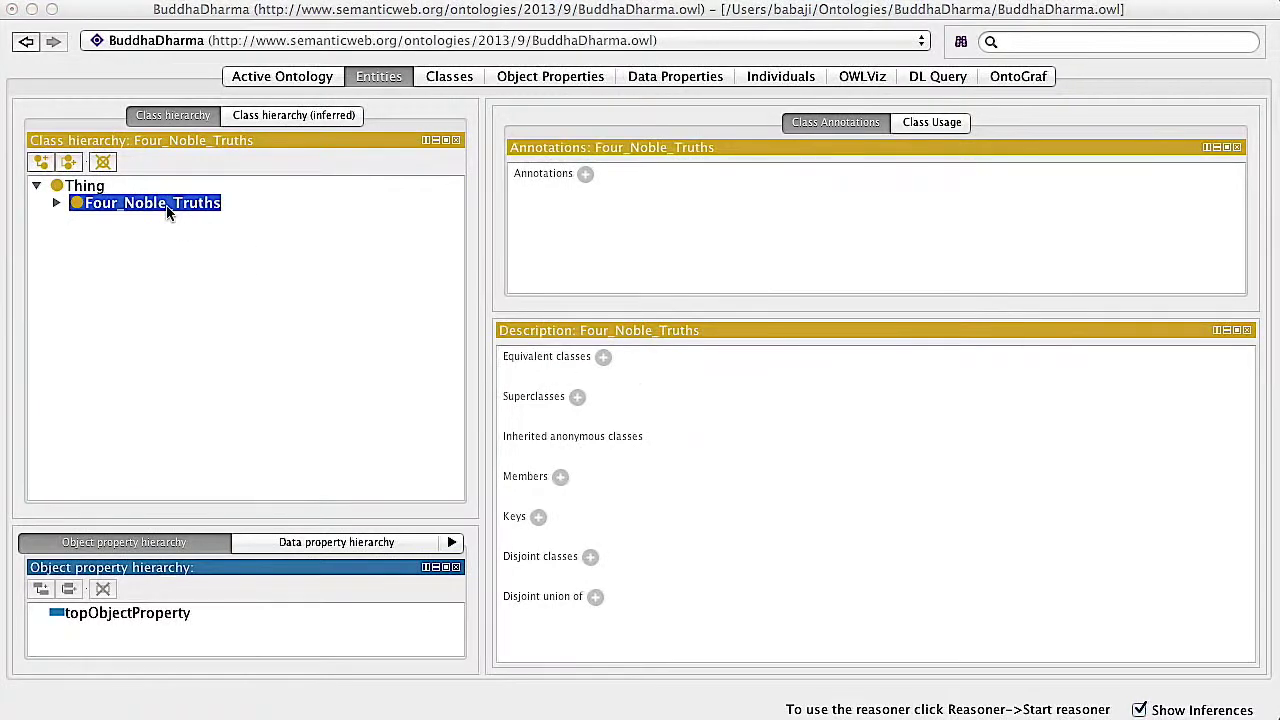
{"action": "left_click", "coordinate": [68, 164]}
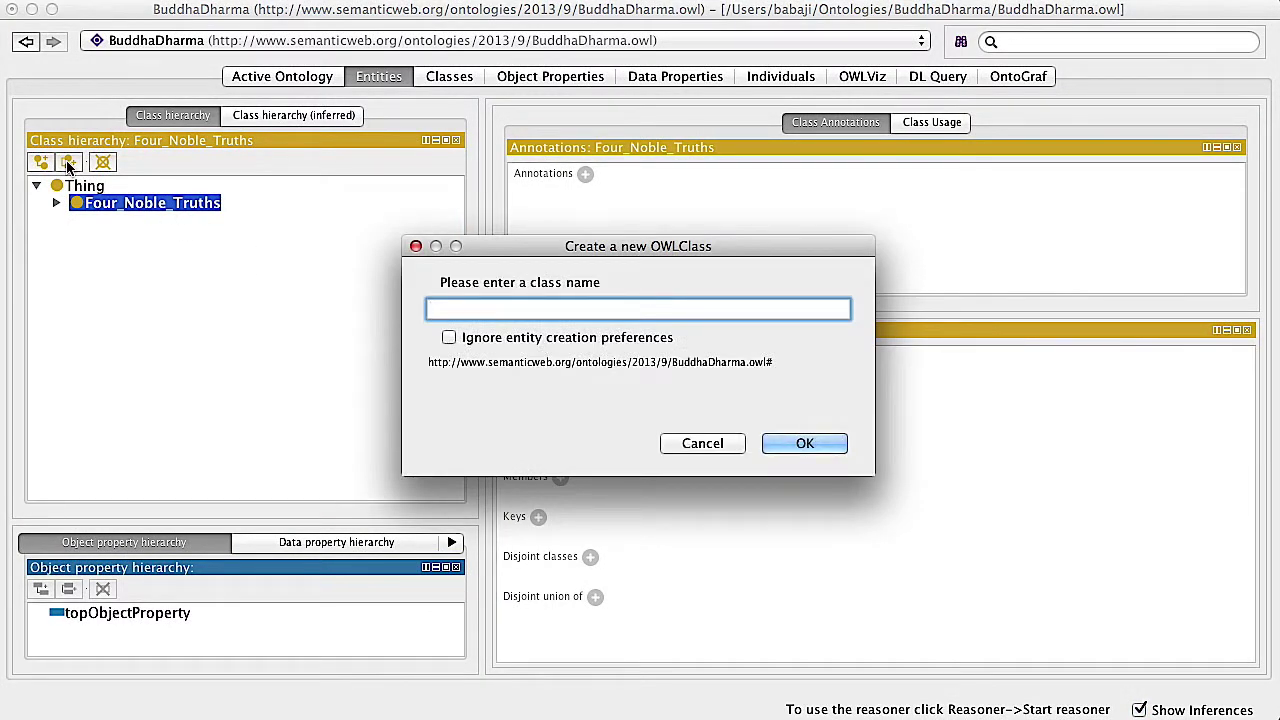
{"action": "type", "text": "Noble Eightfold Path"}
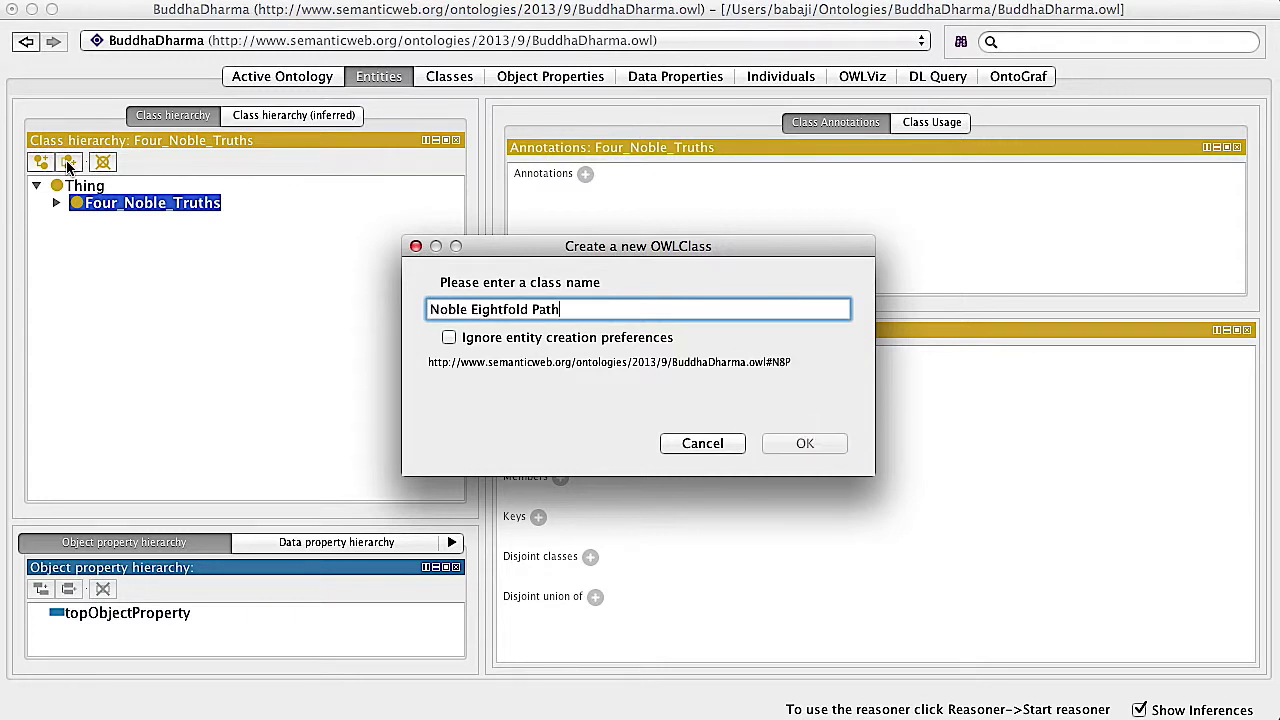
{"action": "key", "text": "Return"}
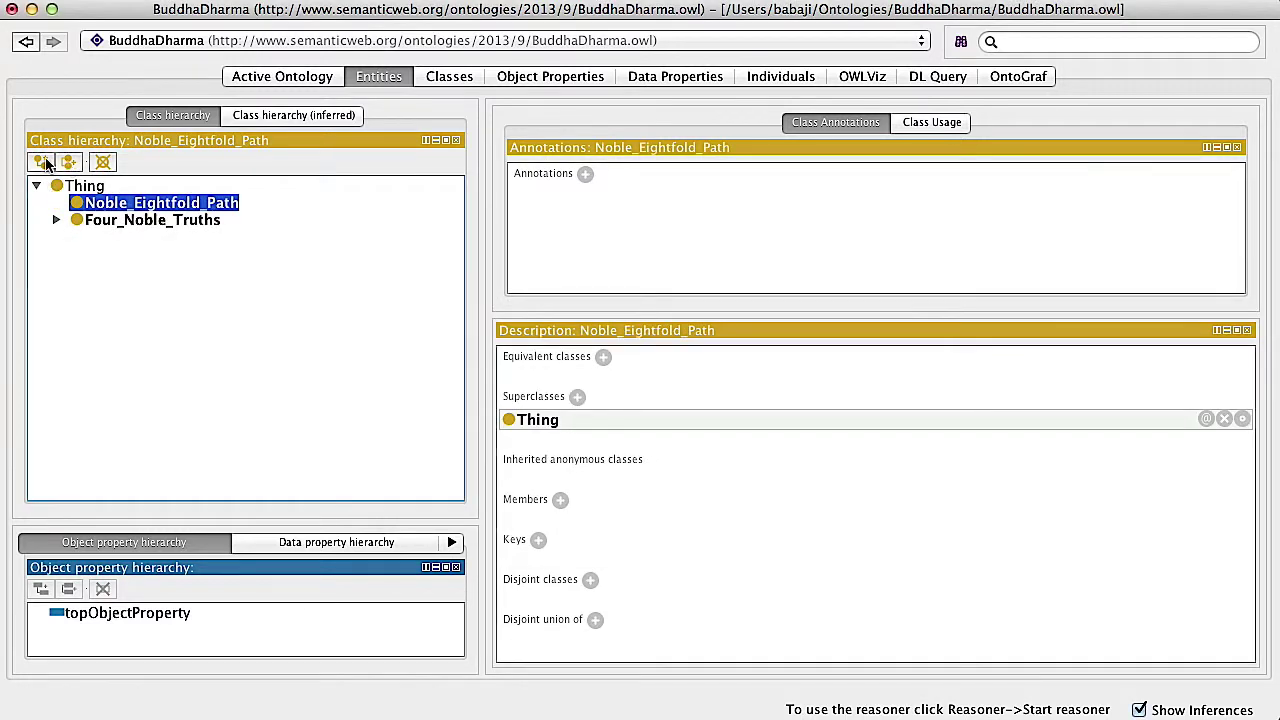
- Add a subclass "Right View" under Noble_Eightfold_Path and a sibling class of it named "Right Resolve"
{"action": "left_click", "coordinate": [42, 164]}
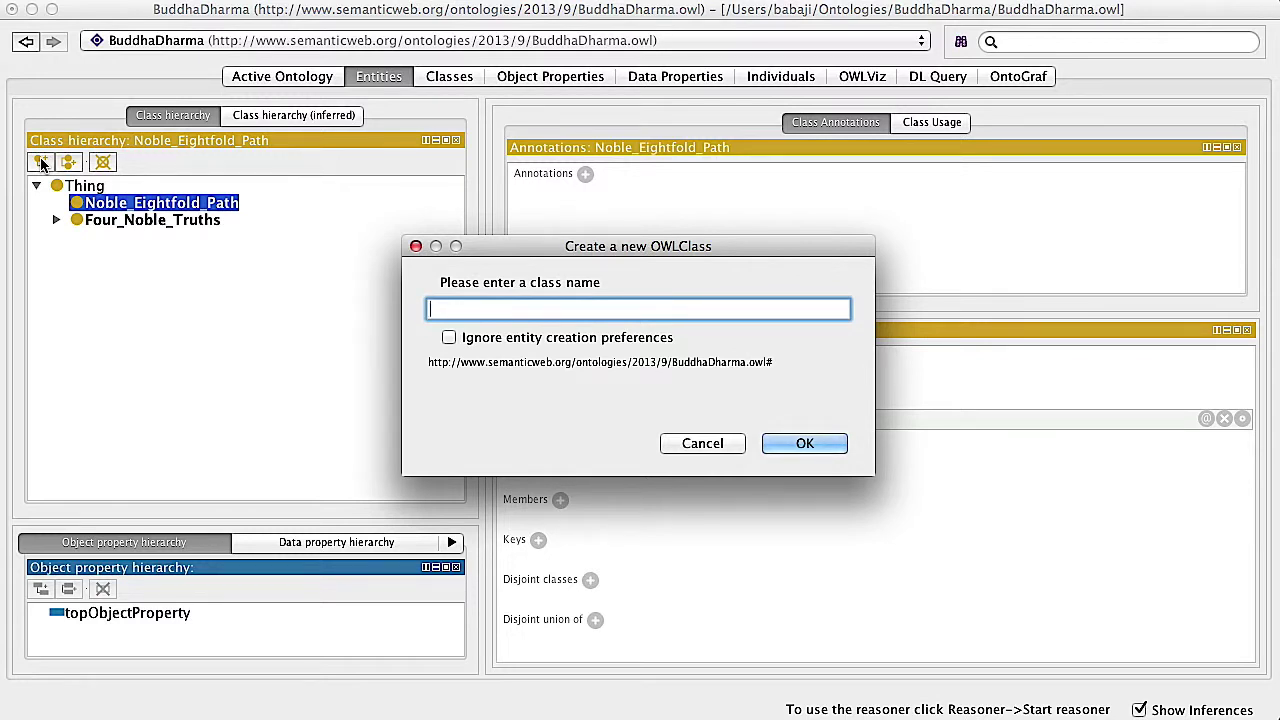
{"action": "type", "text": "Right View"}
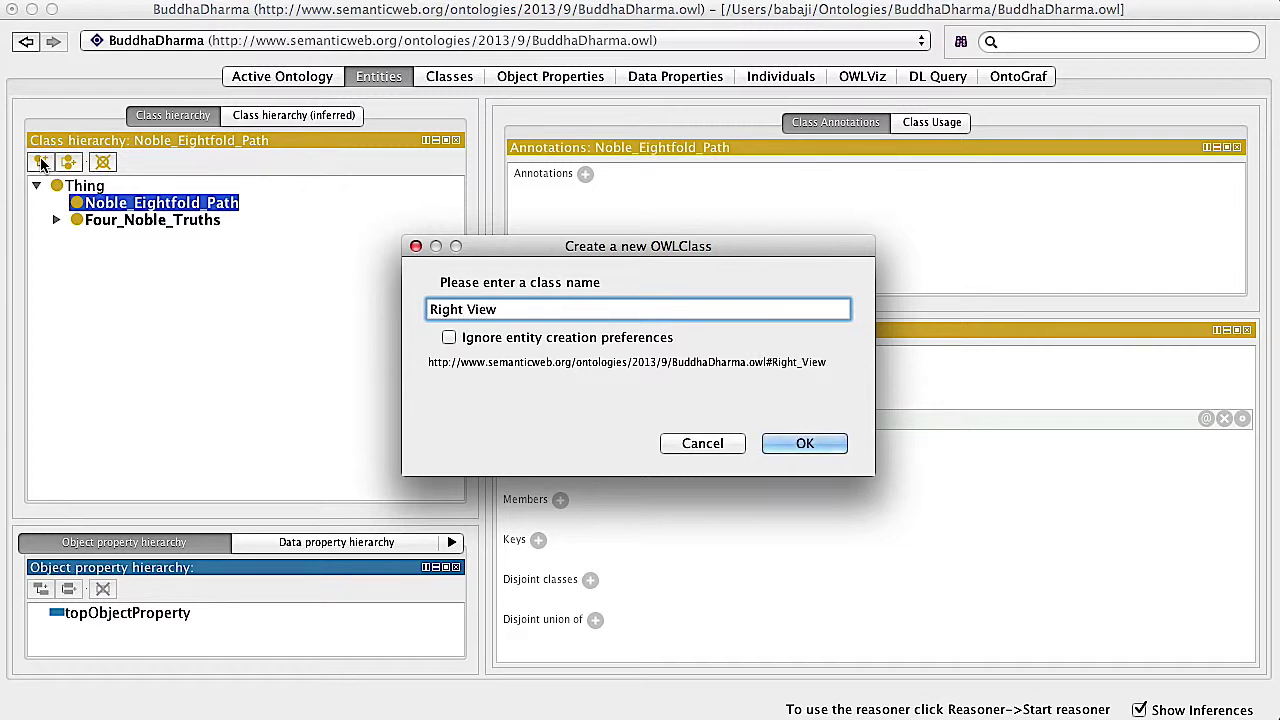
{"action": "key", "text": "Return"}
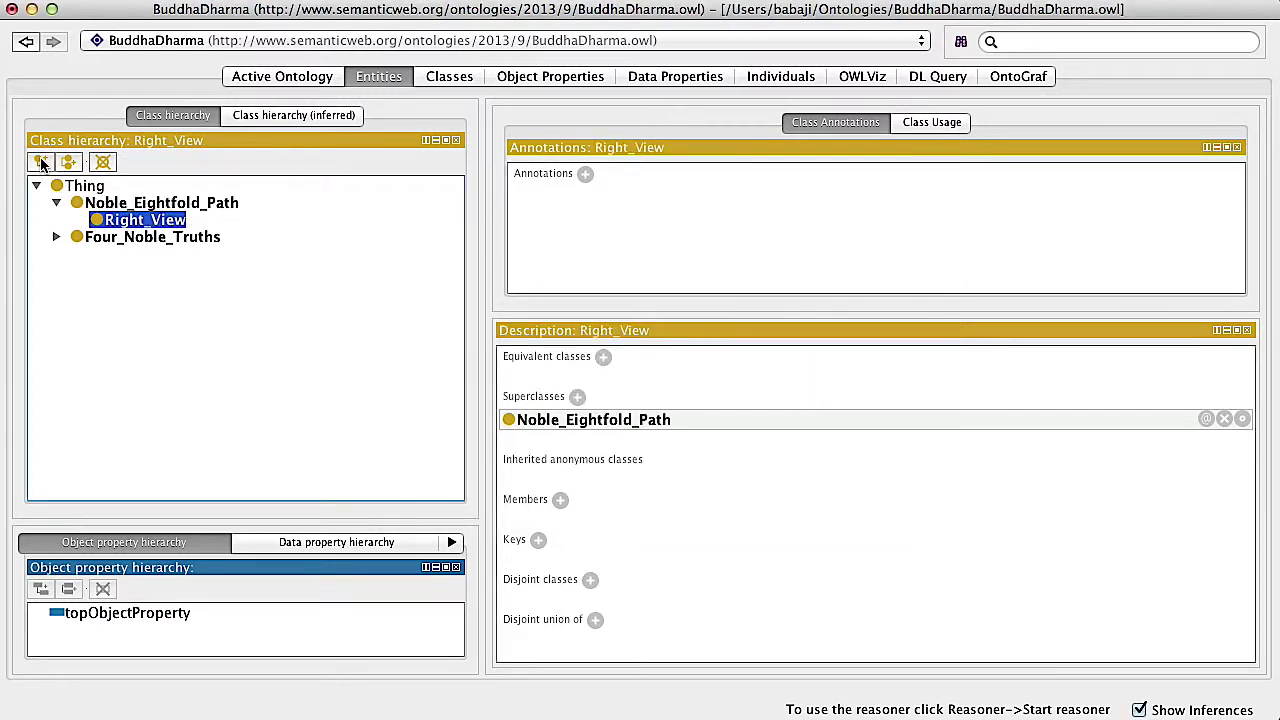
{"action": "left_click", "coordinate": [70, 163]}
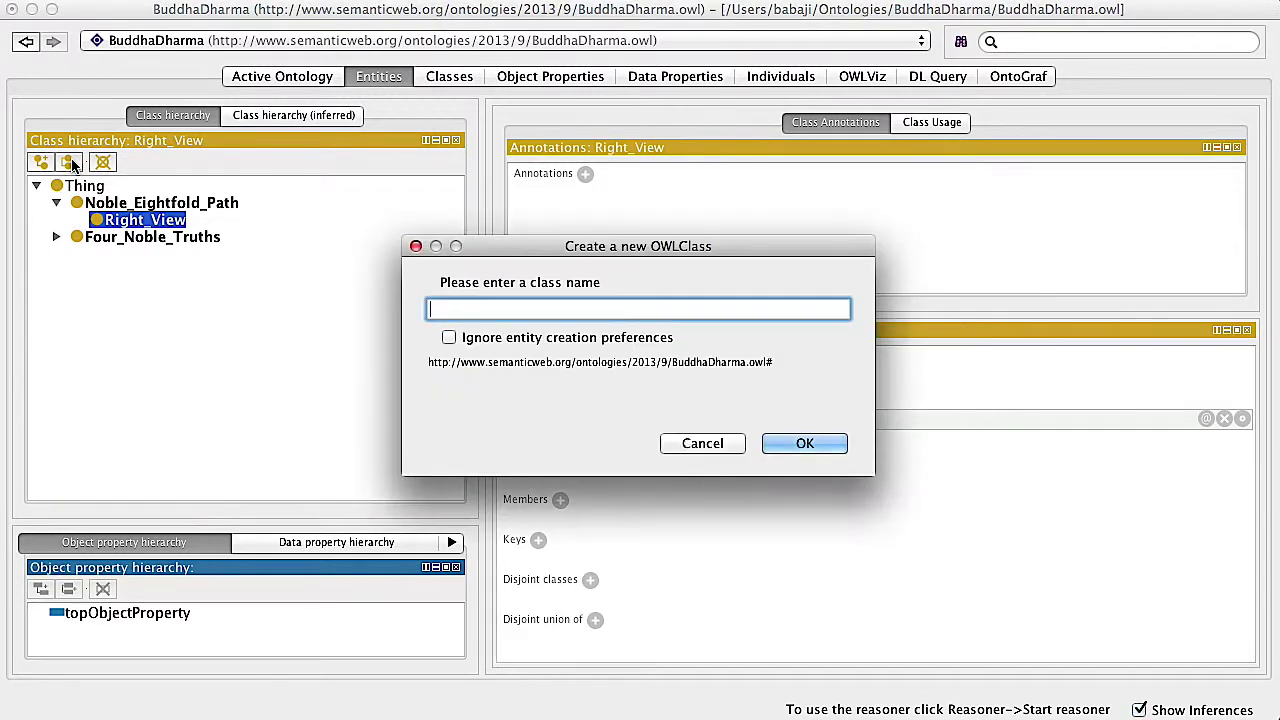
{"action": "type", "text": "Right Resolve"}
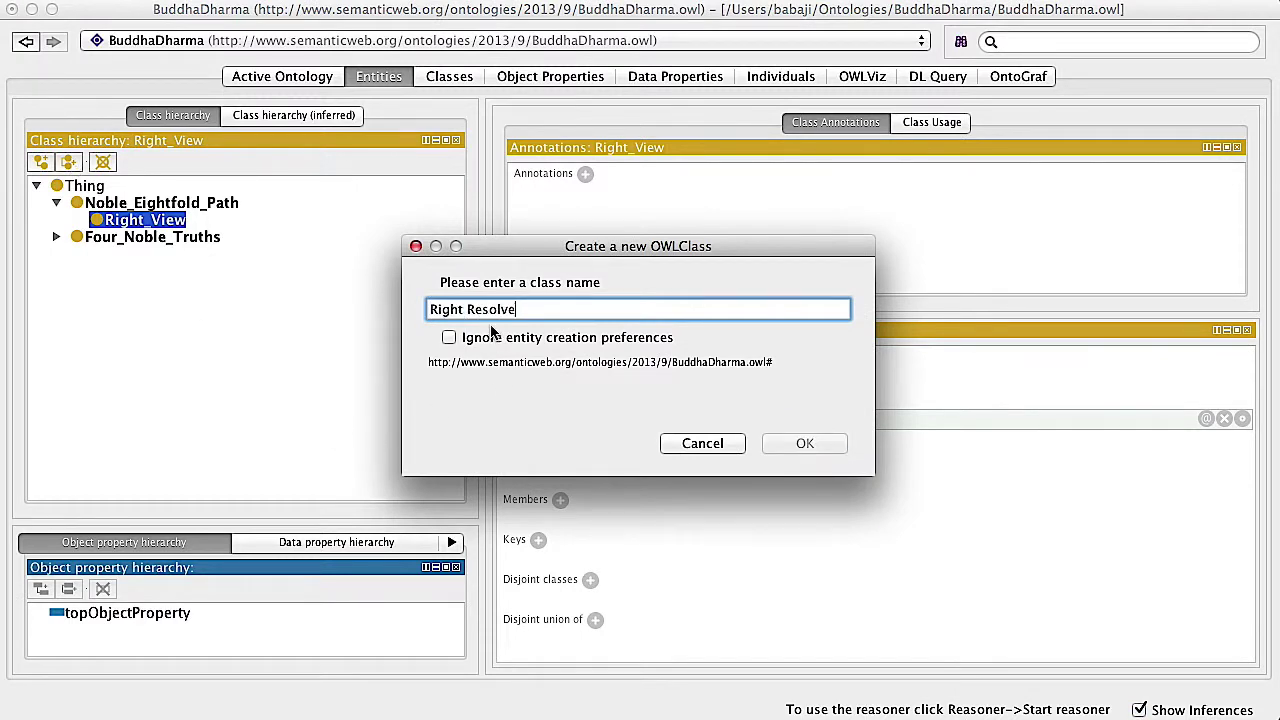
{"action": "key", "text": "Return"}
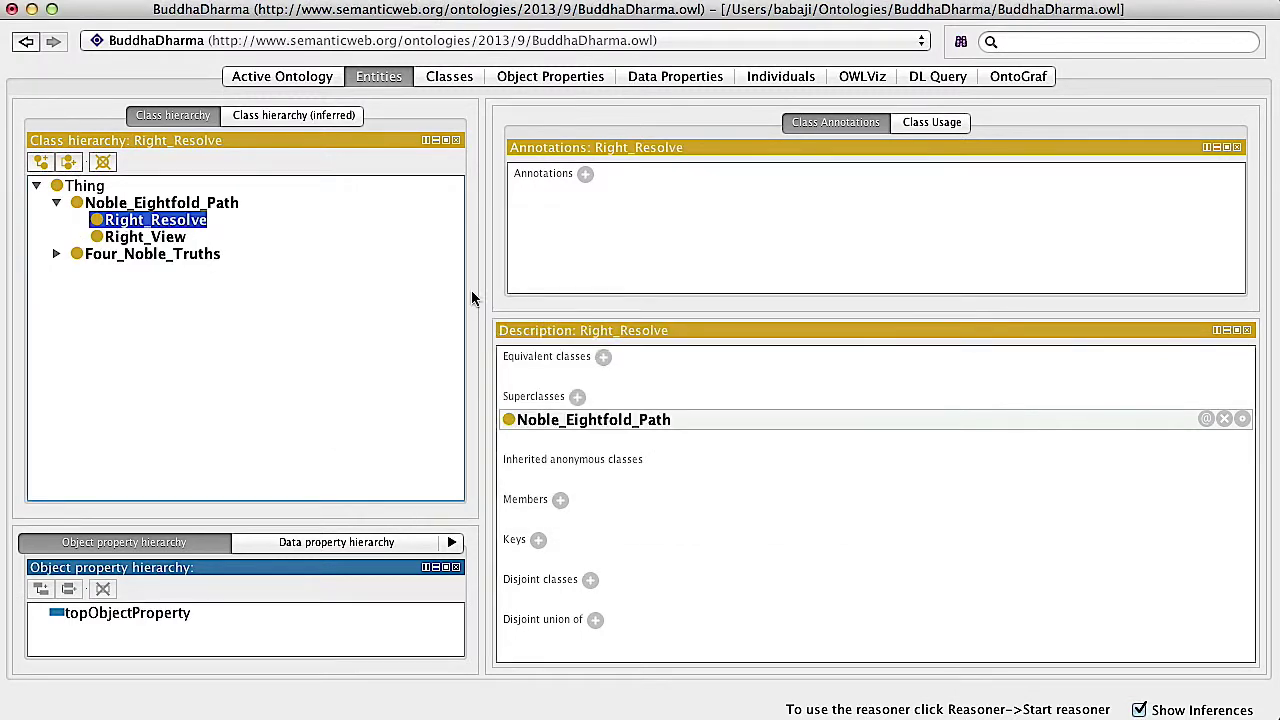
- Add two more sibling classes under Noble_Eightfold_Path, named "Right Speech" and "Right Action"
{"action": "left_click", "coordinate": [68, 162]}
{"action": "type", "text": "Right Speech"}
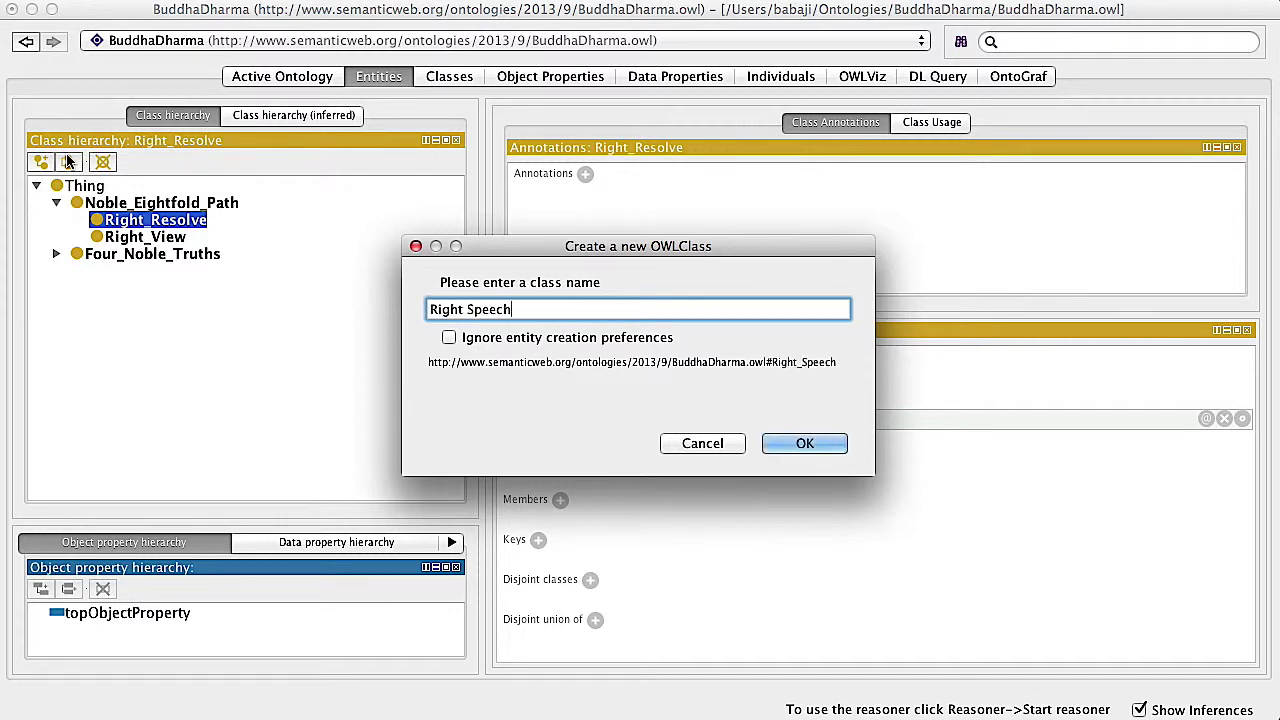
{"action": "key", "text": "Return"}
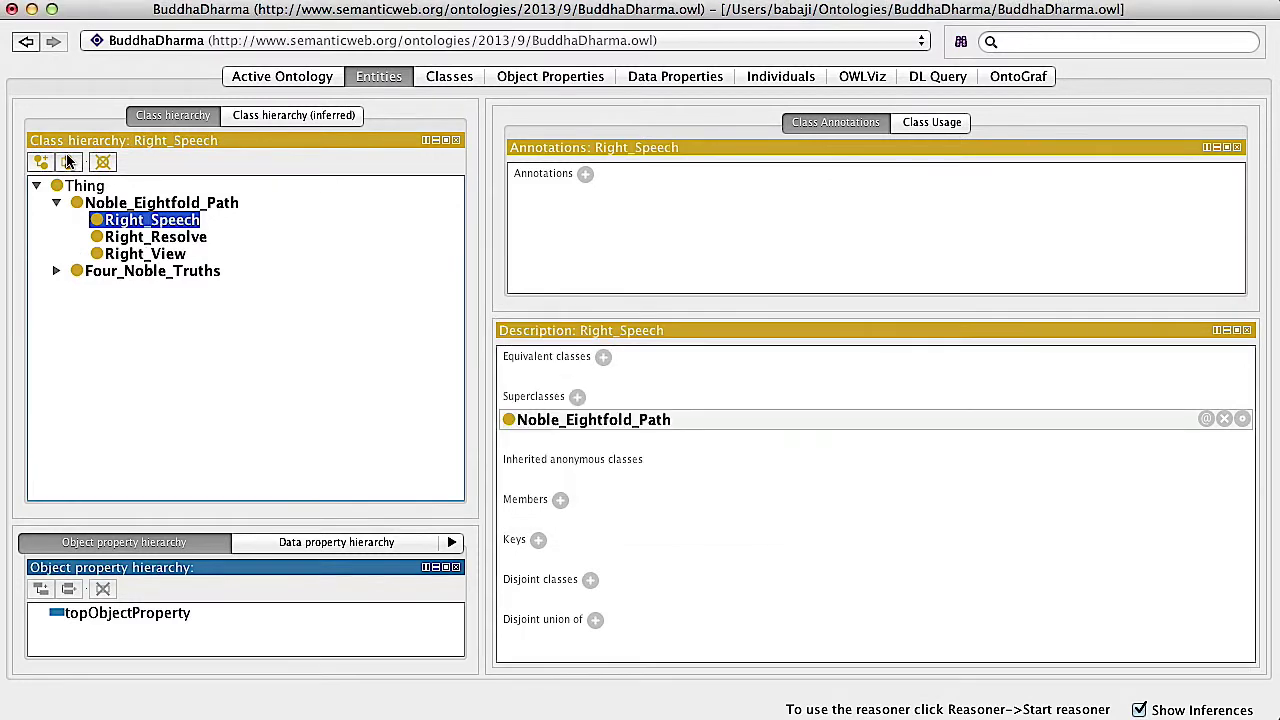
{"action": "left_click", "coordinate": [68, 163]}
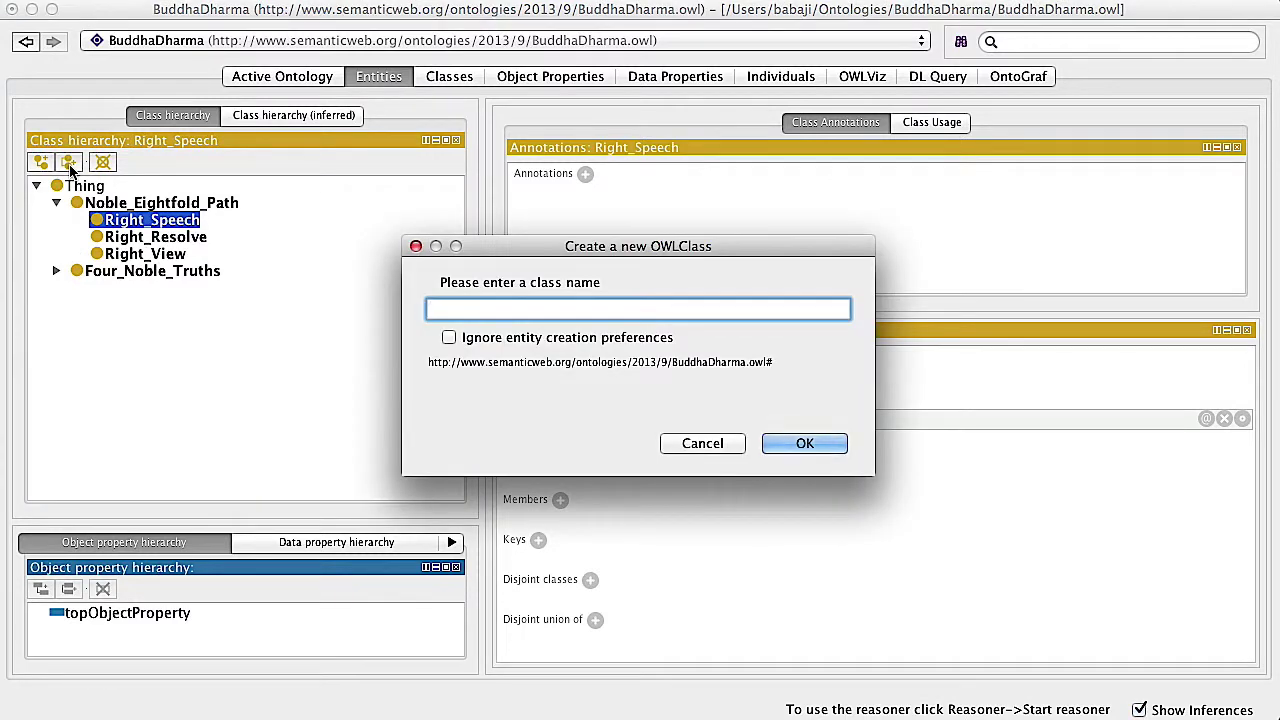
{"action": "type", "text": "Right Action"}
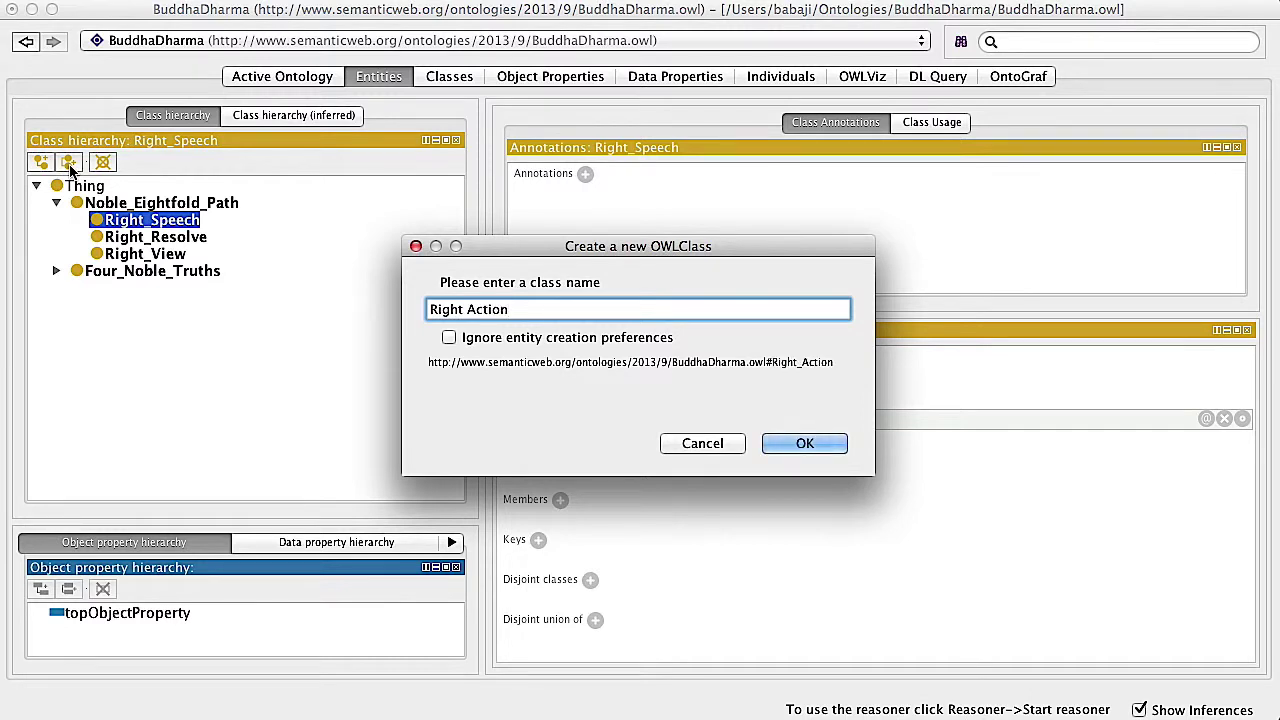
{"action": "key", "text": "Return"}
- Add the sibling classes "Right Livelihood" and "Right Effort" under Noble_Eightfold_Path
{"action": "left_click", "coordinate": [69, 164]}
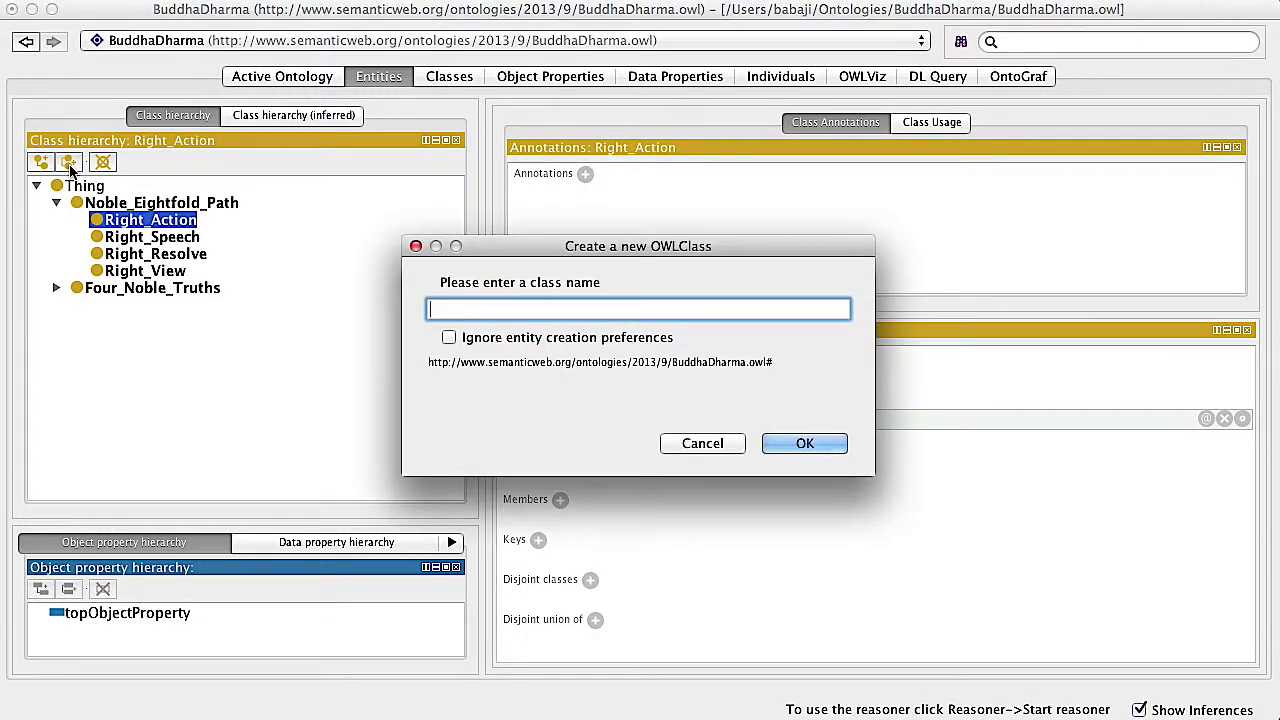
{"action": "type", "text": "Right "}
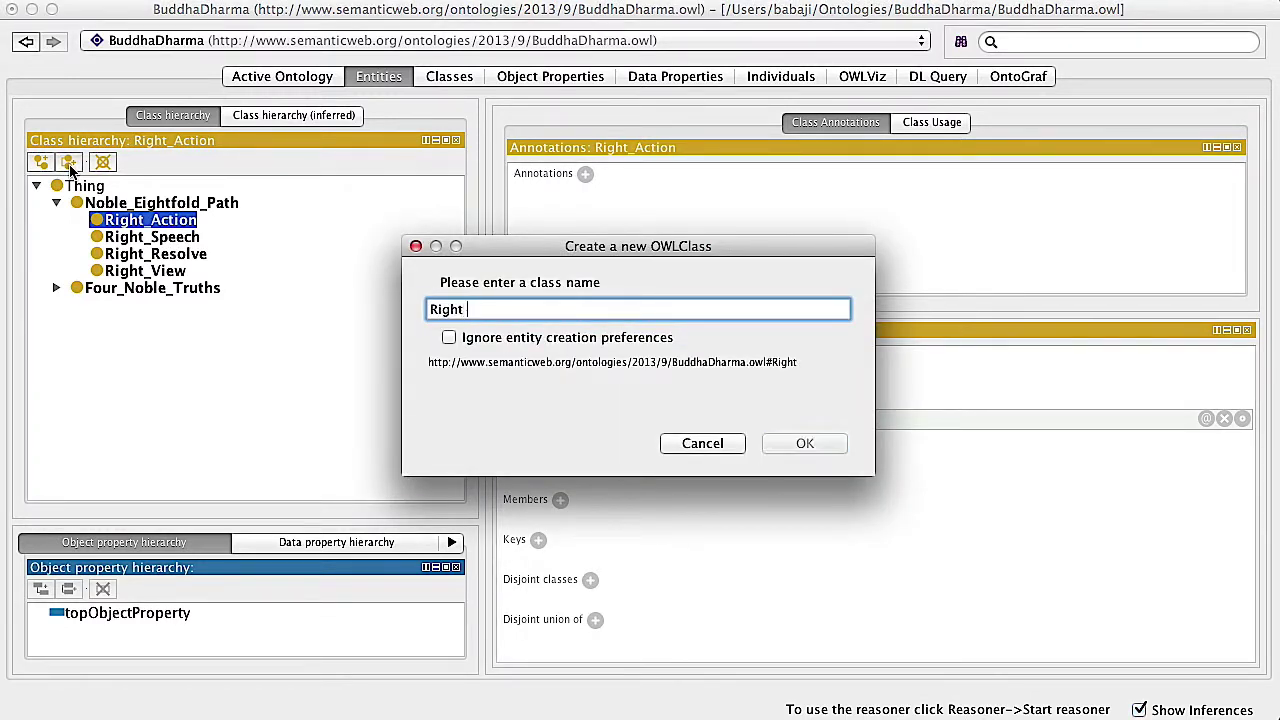
{"action": "type", "text": "Livelihood"}
{"action": "key", "text": "Return"}
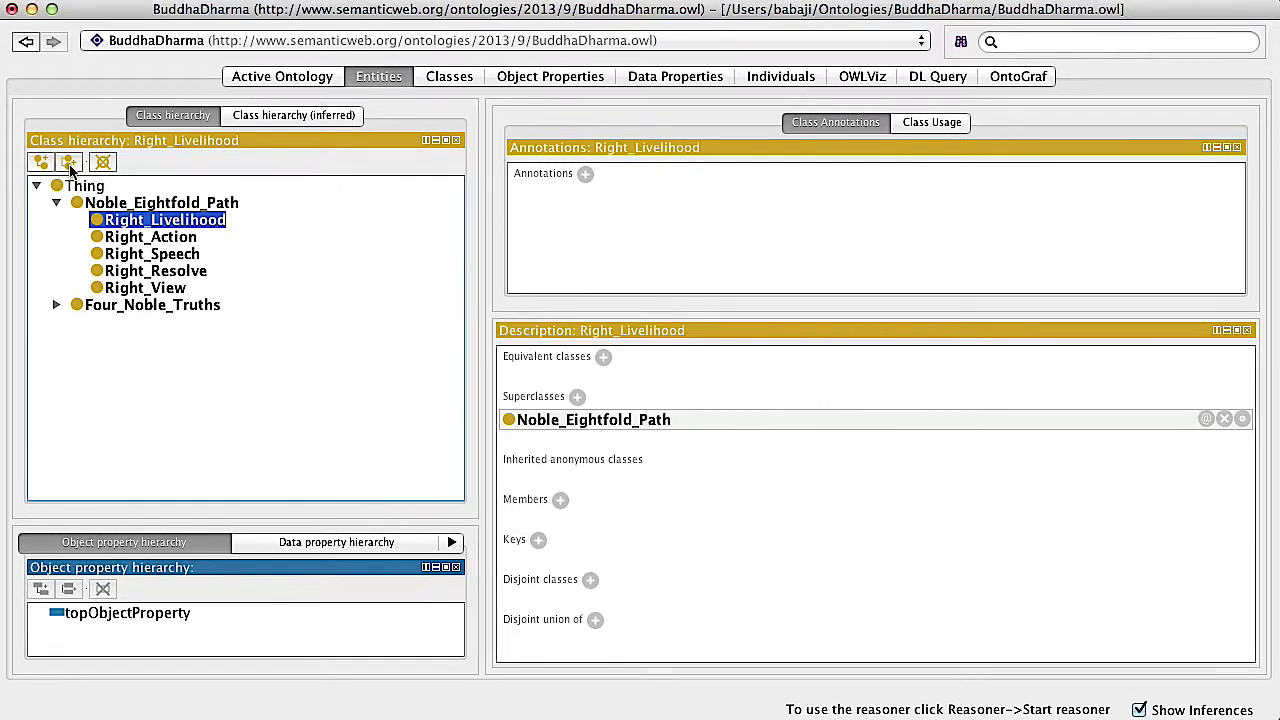
{"action": "left_click", "coordinate": [69, 164]}
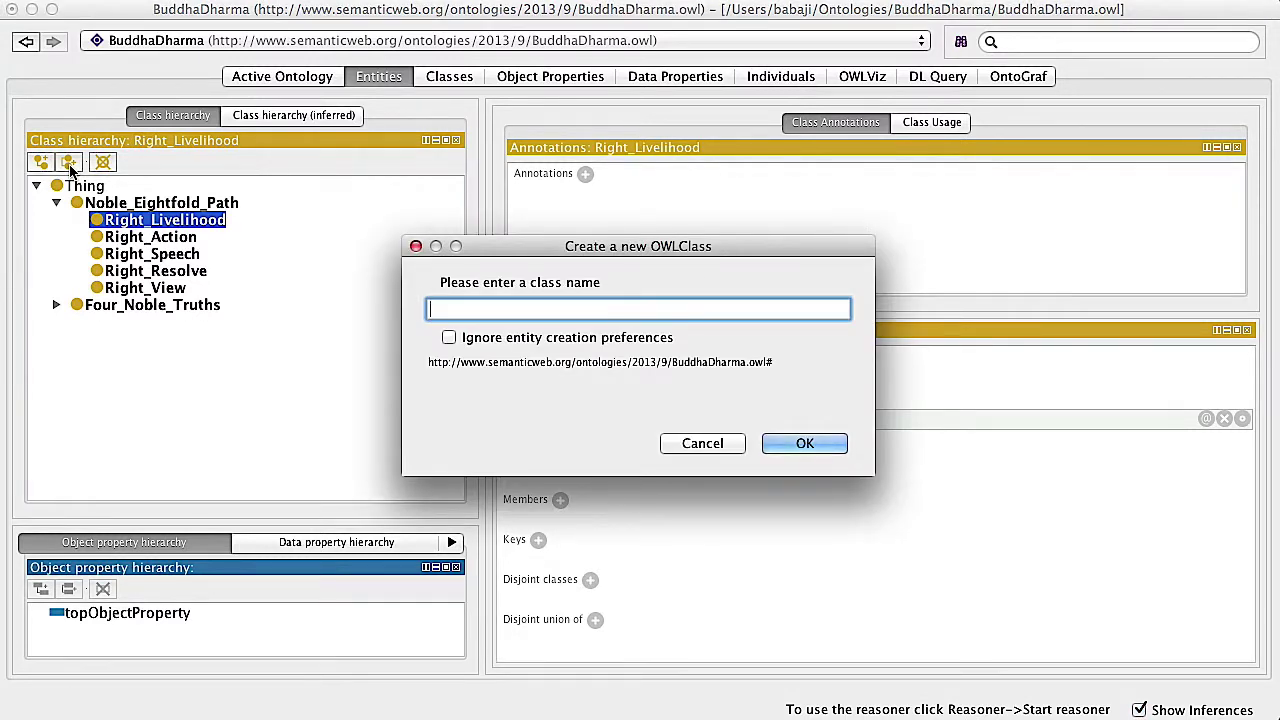
{"action": "type", "text": "Right Effort"}
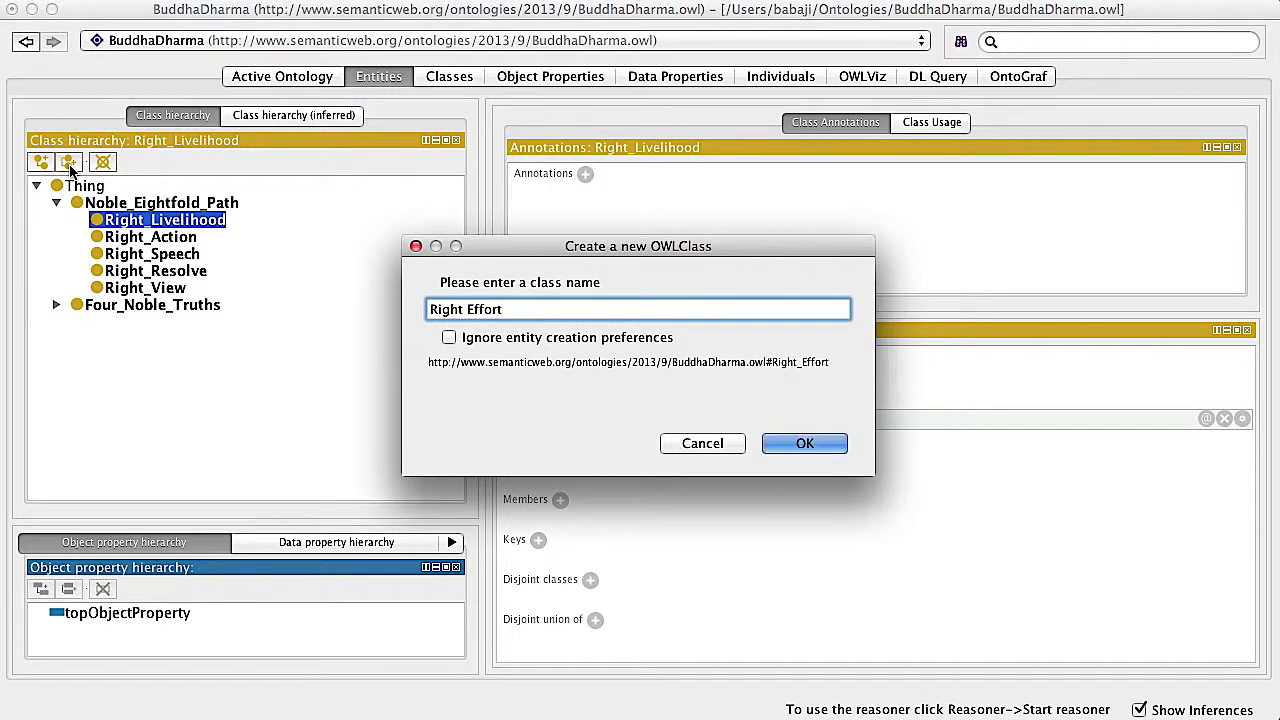
{"action": "key", "text": "Return"}
- Add the sibling classes "Right Mindfulness" and "Right Concentration" under Noble_Eightfold_Path
{"action": "left_click", "coordinate": [69, 164]}
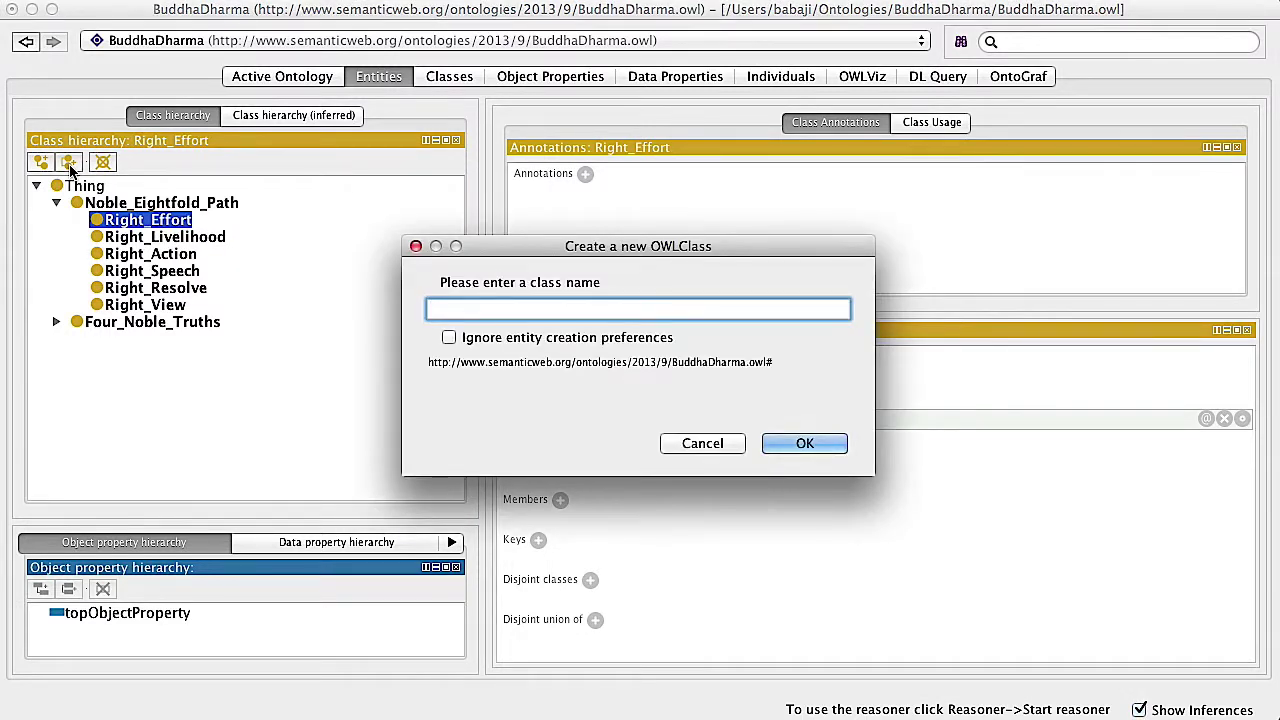
{"action": "type", "text": "Right Mindfulness"}
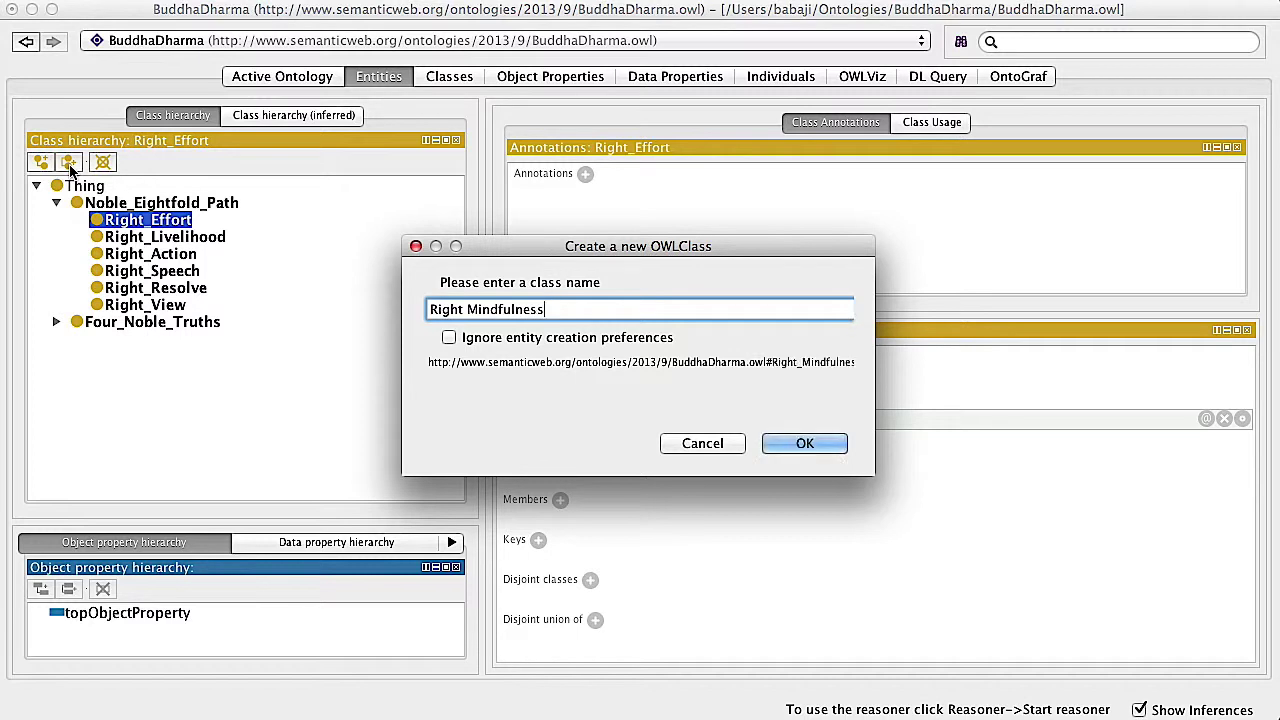
{"action": "key", "text": "Return"}
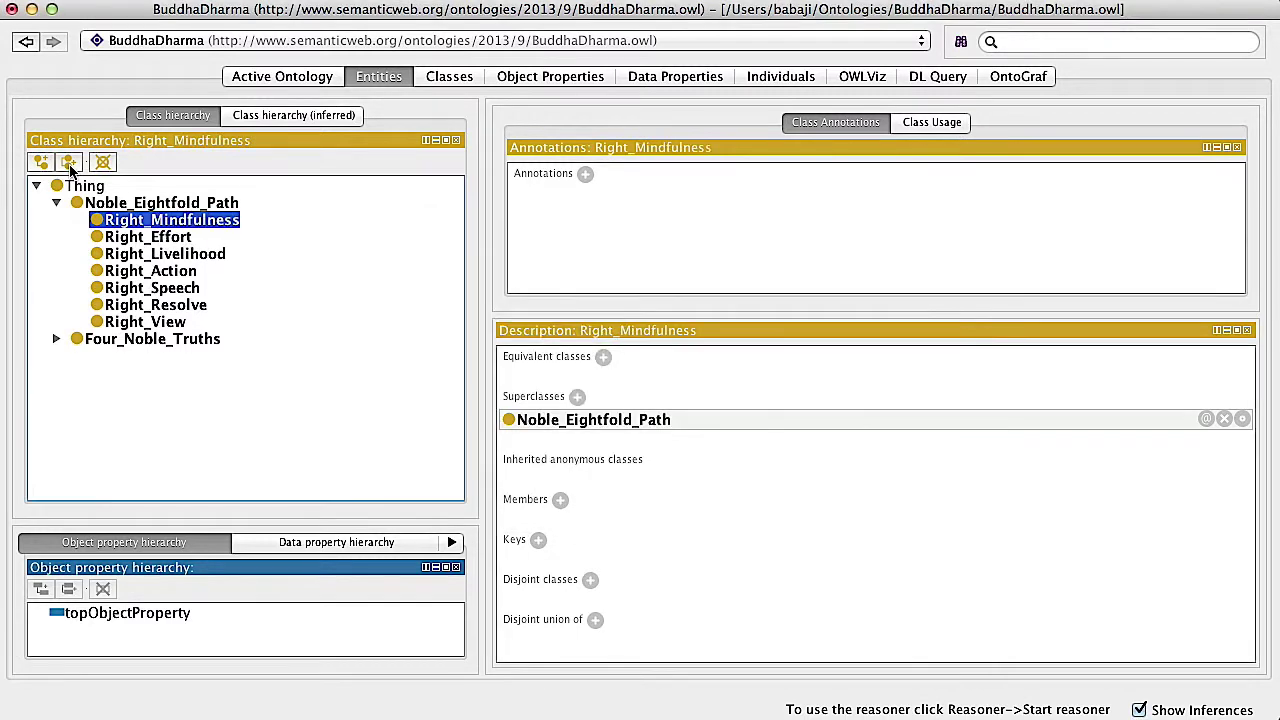
{"action": "left_click", "coordinate": [70, 167]}
{"action": "type", "text": "Ri"}
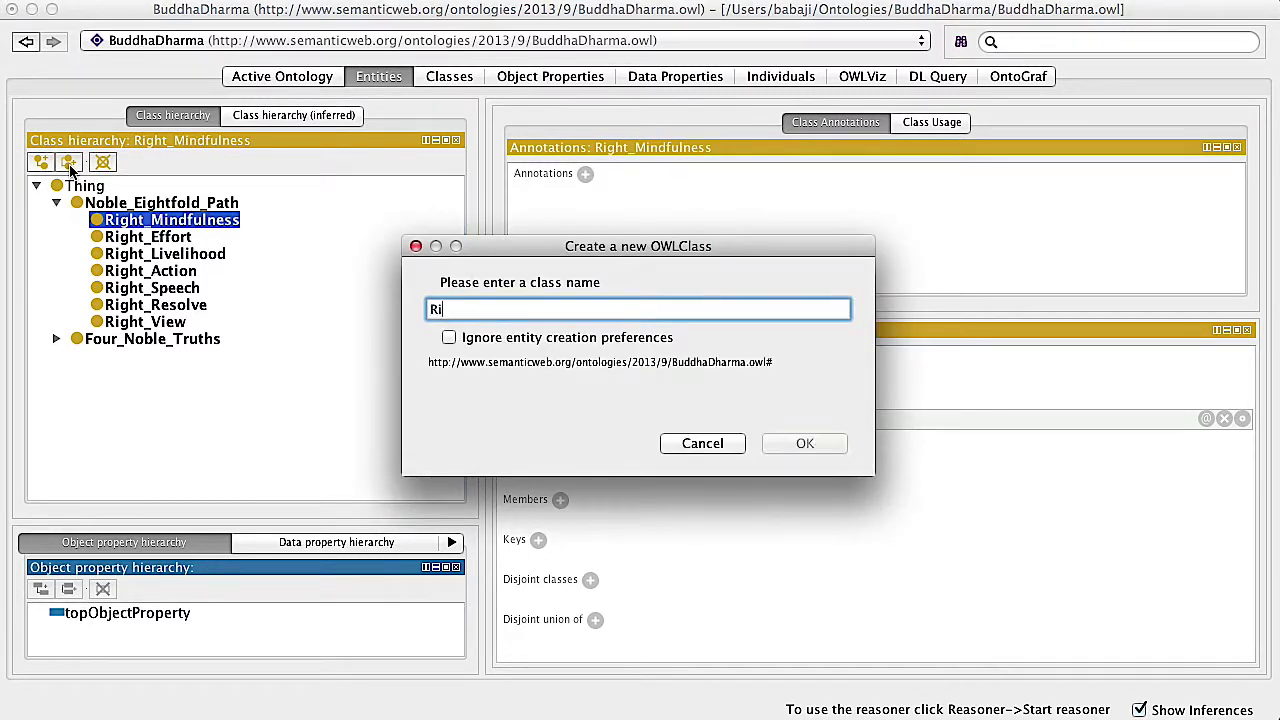
{"action": "type", "text": "ght Concentration"}
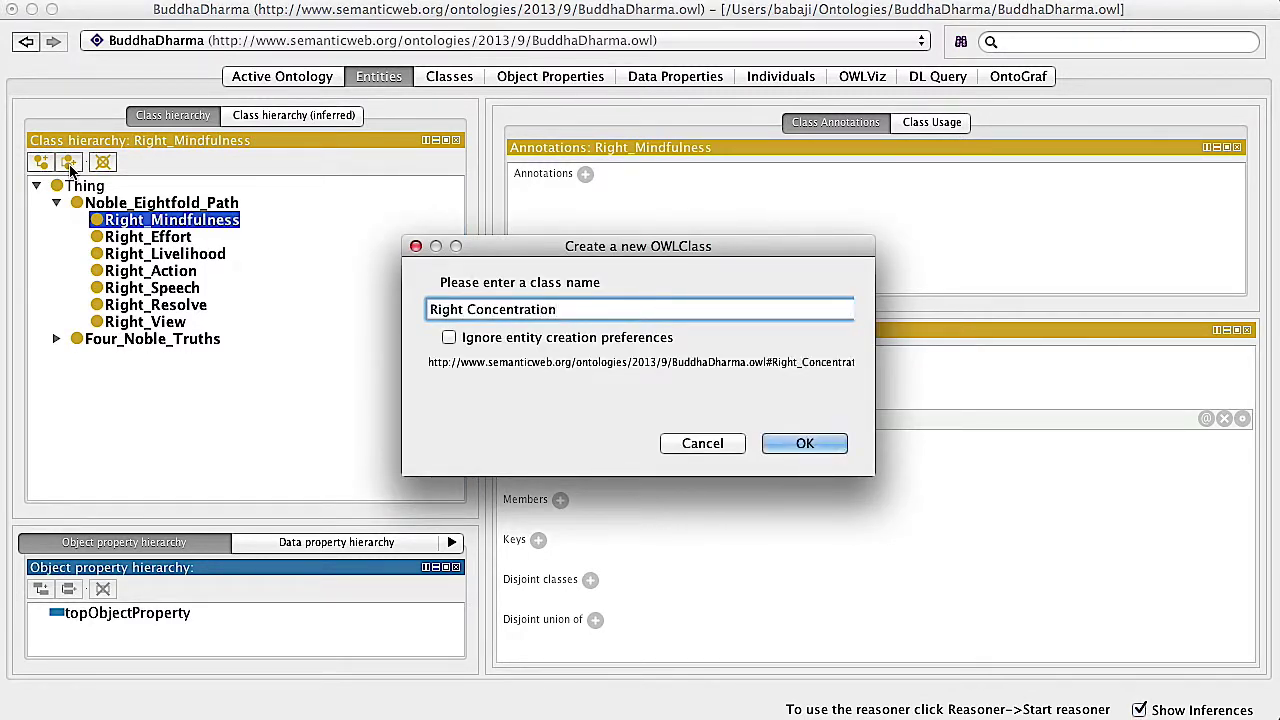
{"action": "key", "text": "Return"}
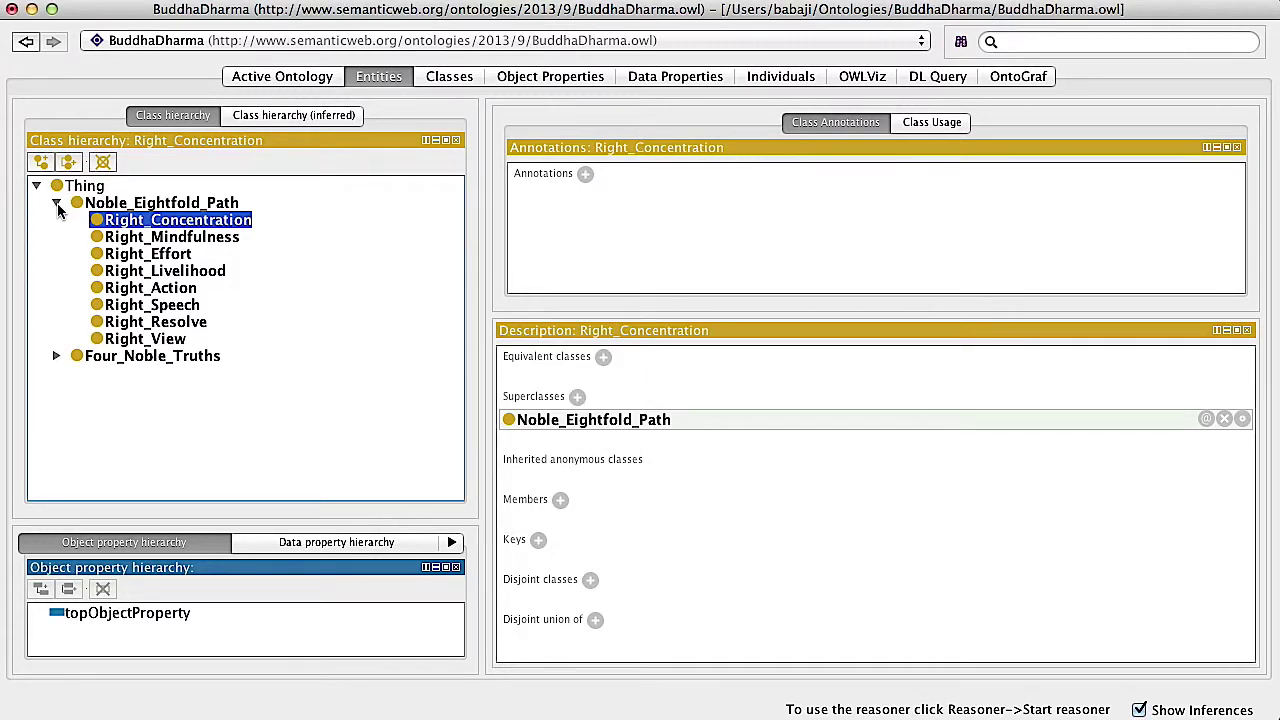
- Collapse Noble_Eightfold_Path and add a new subclass of Thing named "Dependent Origination"
{"action": "left_click", "coordinate": [56, 203]}
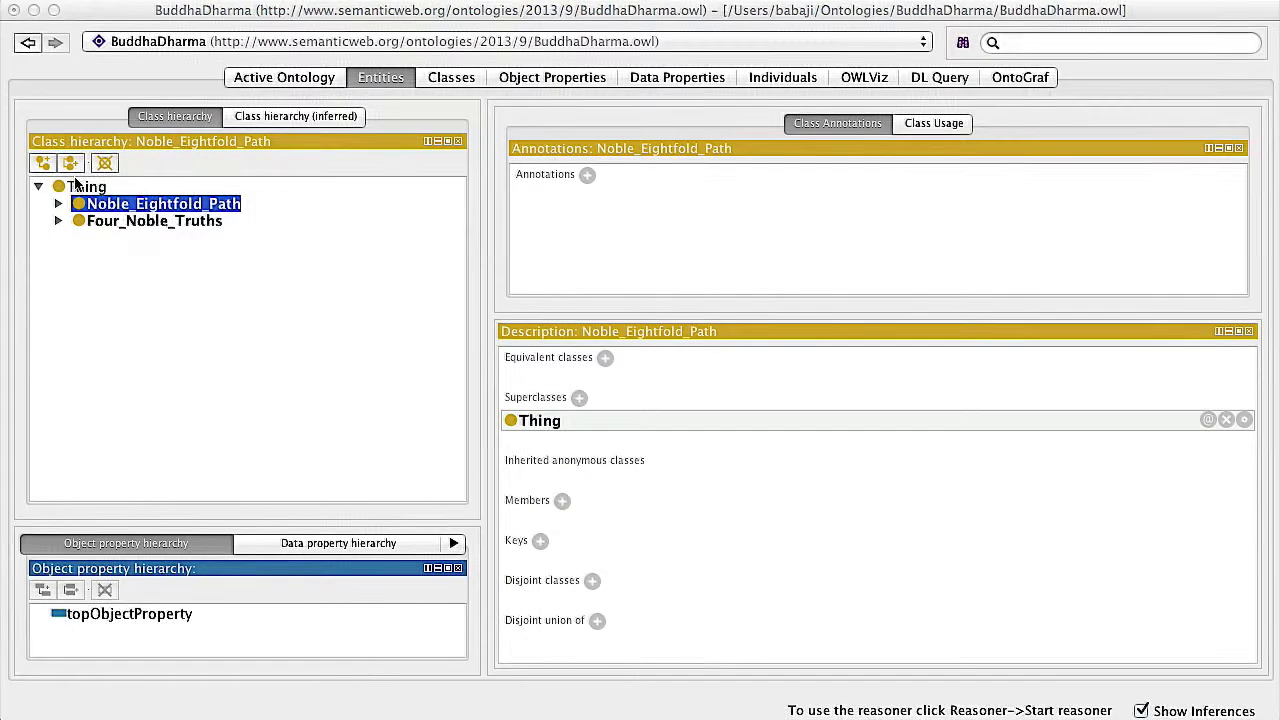
{"action": "left_click", "coordinate": [77, 193]}
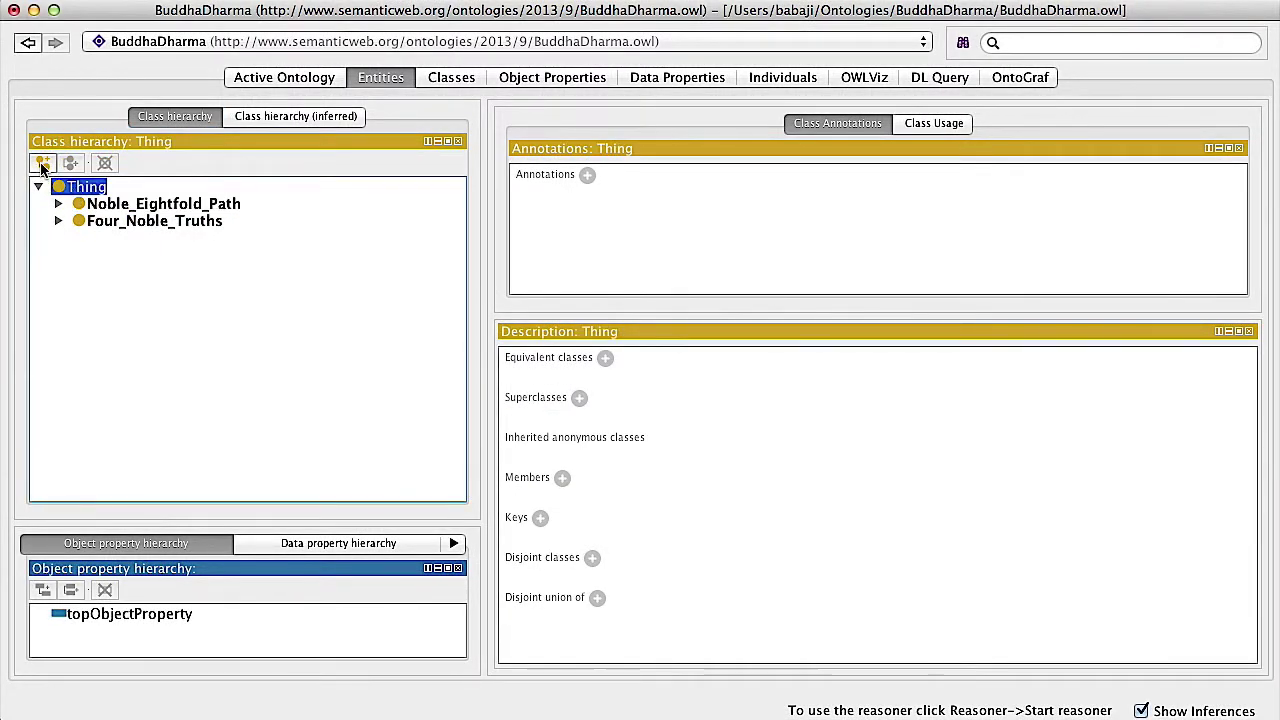
{"action": "left_click", "coordinate": [42, 164]}
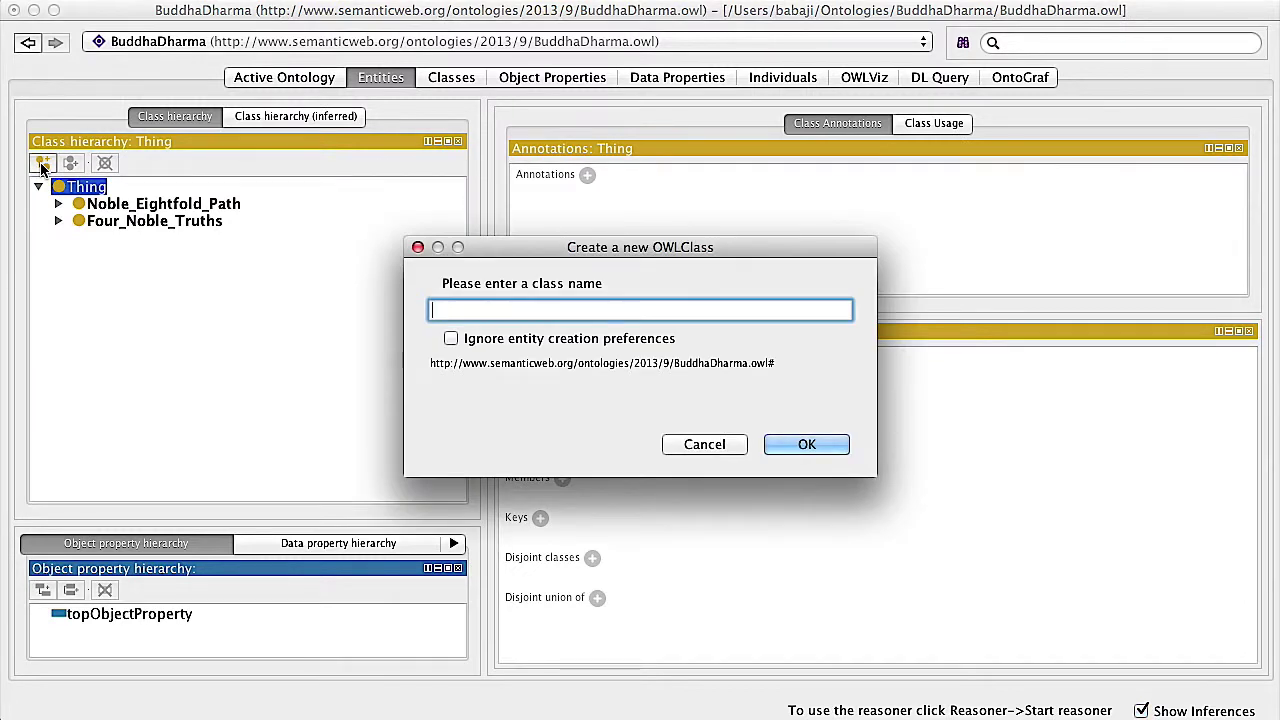
{"action": "type", "text": "DO"}
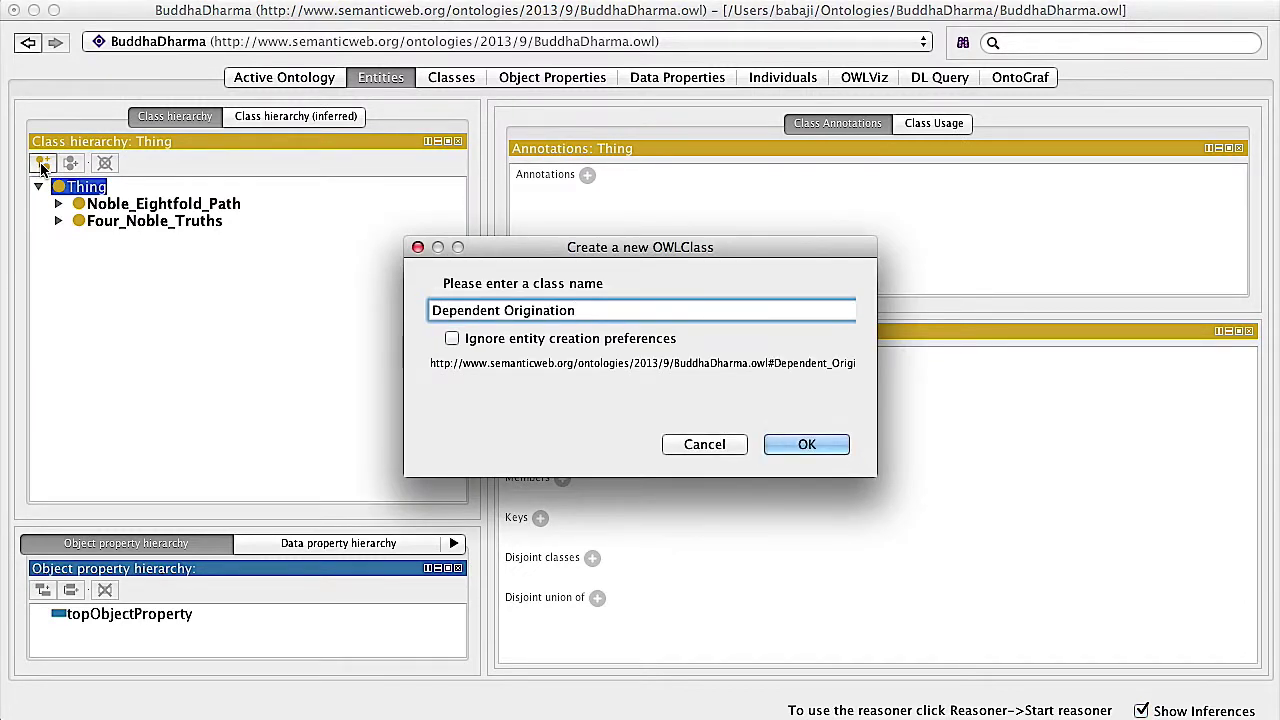
{"action": "key", "text": "Return"}
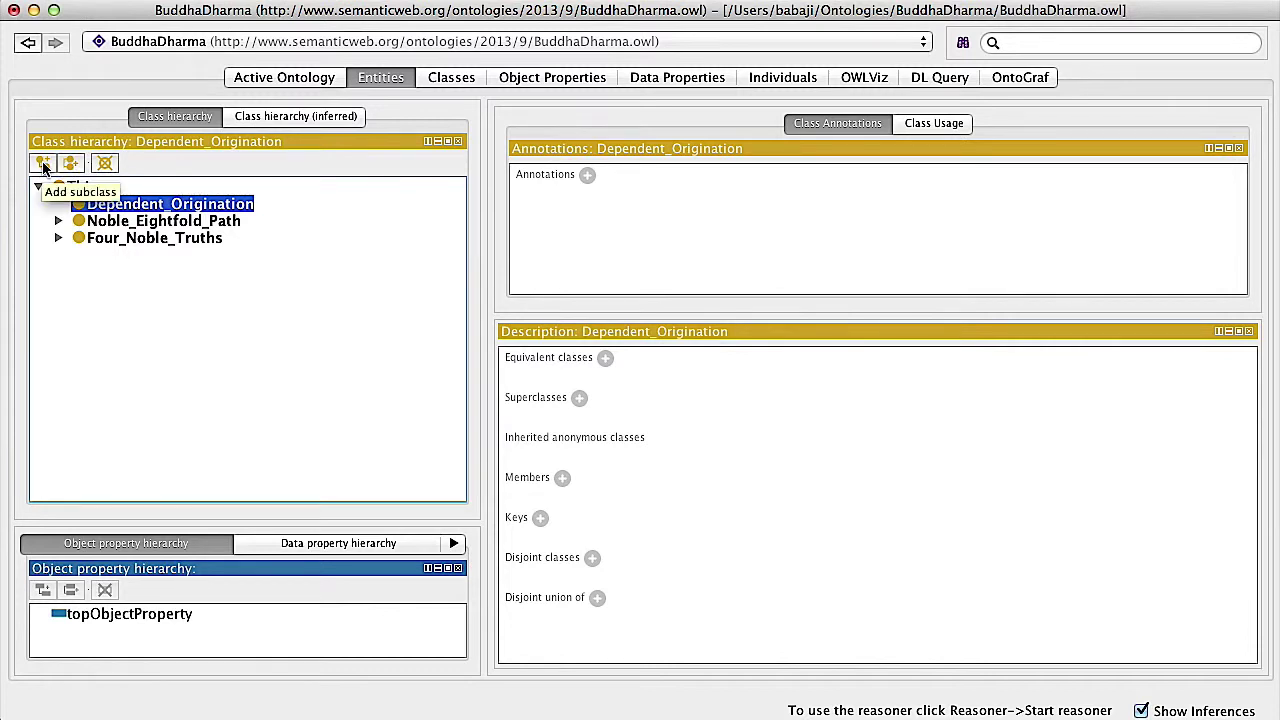
- Add a subclass "Ignorance" under Dependent_Origination and a sibling class of it named "Fabrication"
{"action": "left_click", "coordinate": [43, 166]}
{"action": "type", "text": "I"}
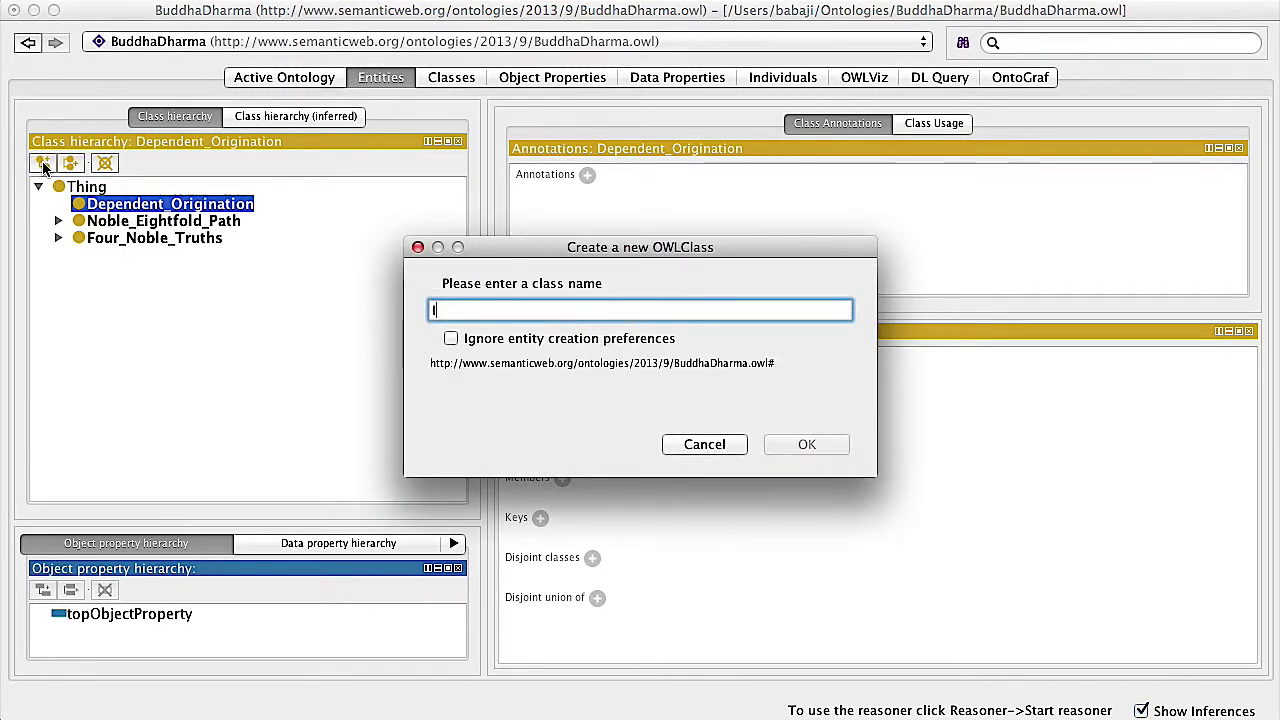
{"action": "type", "text": "gnorance"}
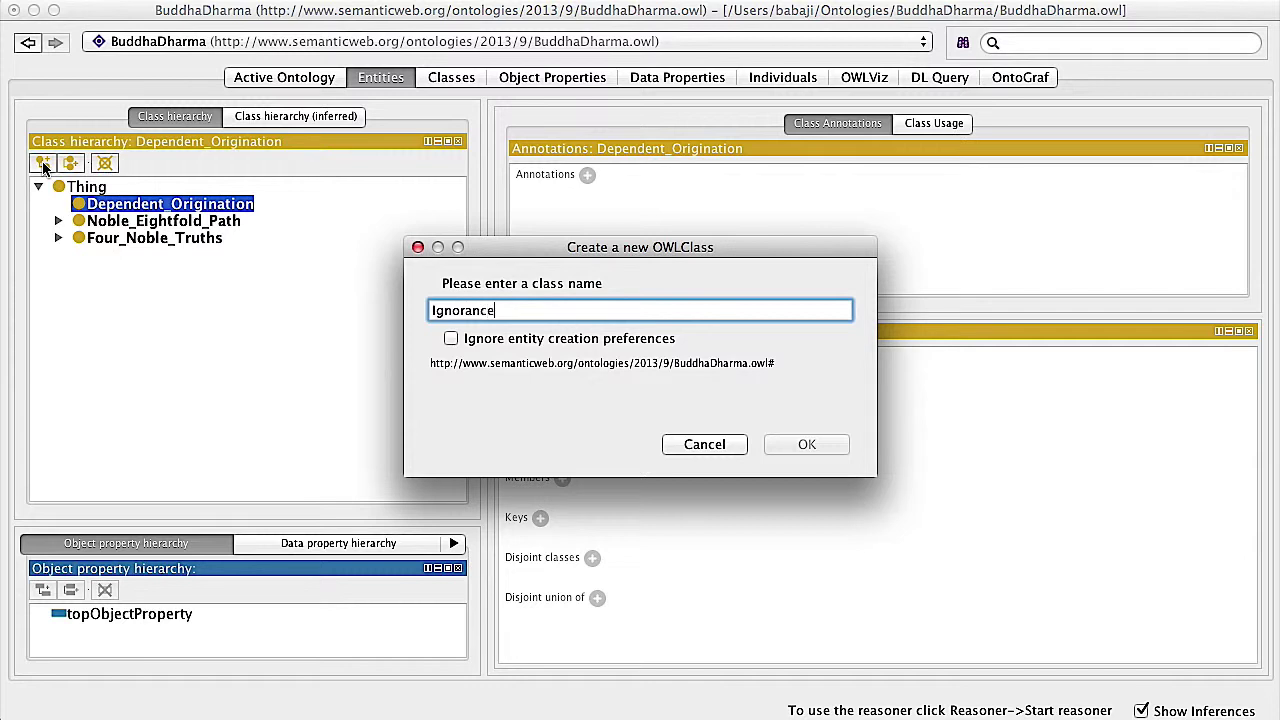
{"action": "key", "text": "Return"}
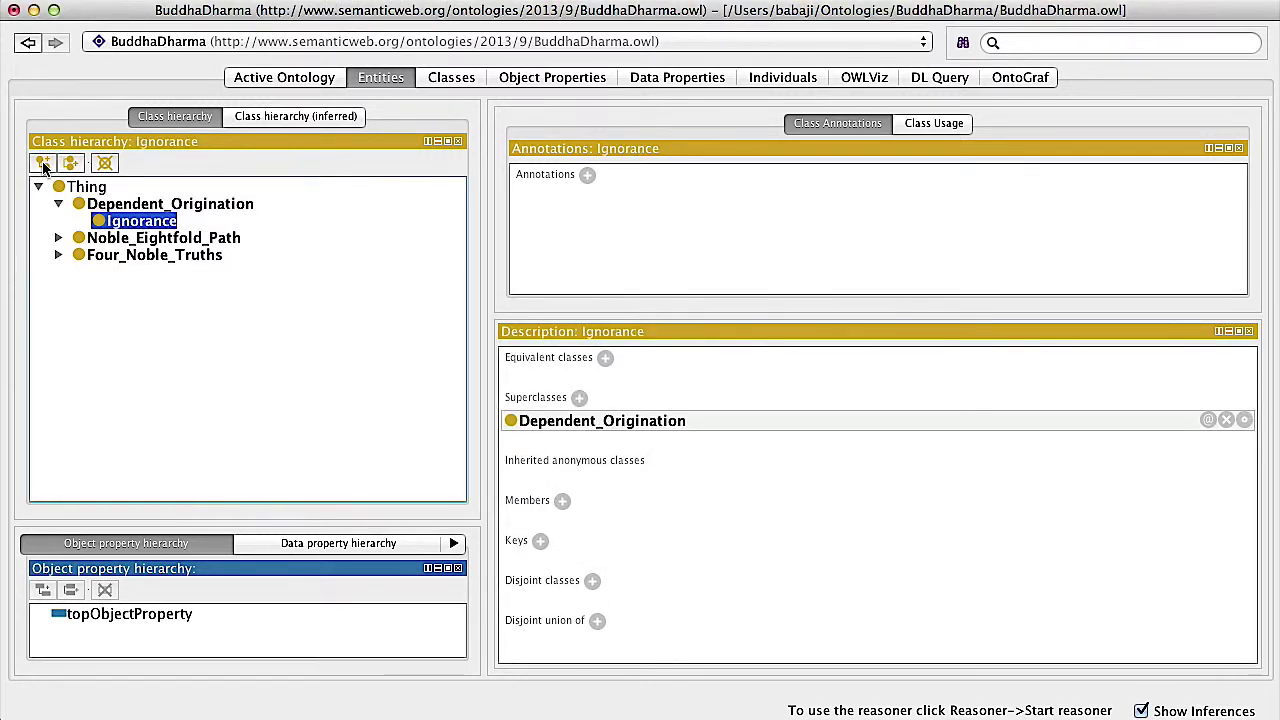
{"action": "left_click", "coordinate": [70, 164]}
{"action": "type", "text": "Fab"}
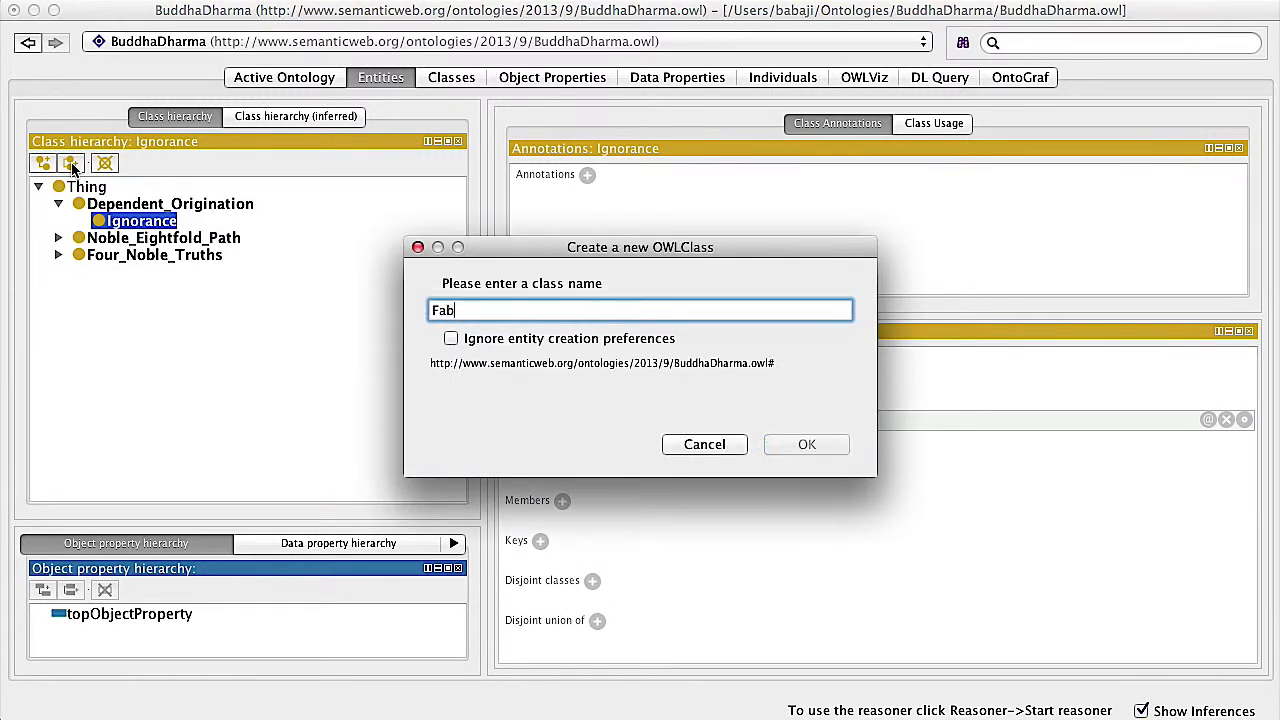
{"action": "type", "text": "rication"}
{"action": "key", "text": "Return"}
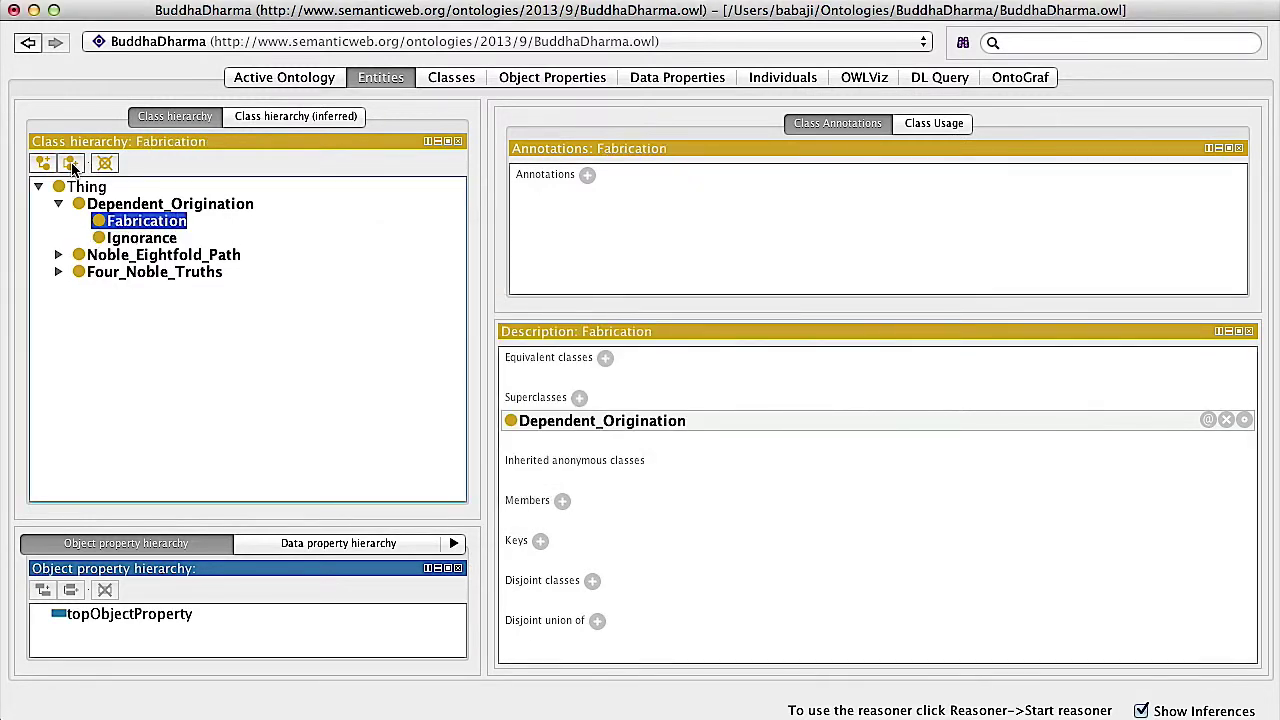
- Add two more sibling classes under Dependent_Origination, named "Consciousness" and "Name & Form"
{"action": "left_click", "coordinate": [71, 166]}
{"action": "type", "text": "Consc"}
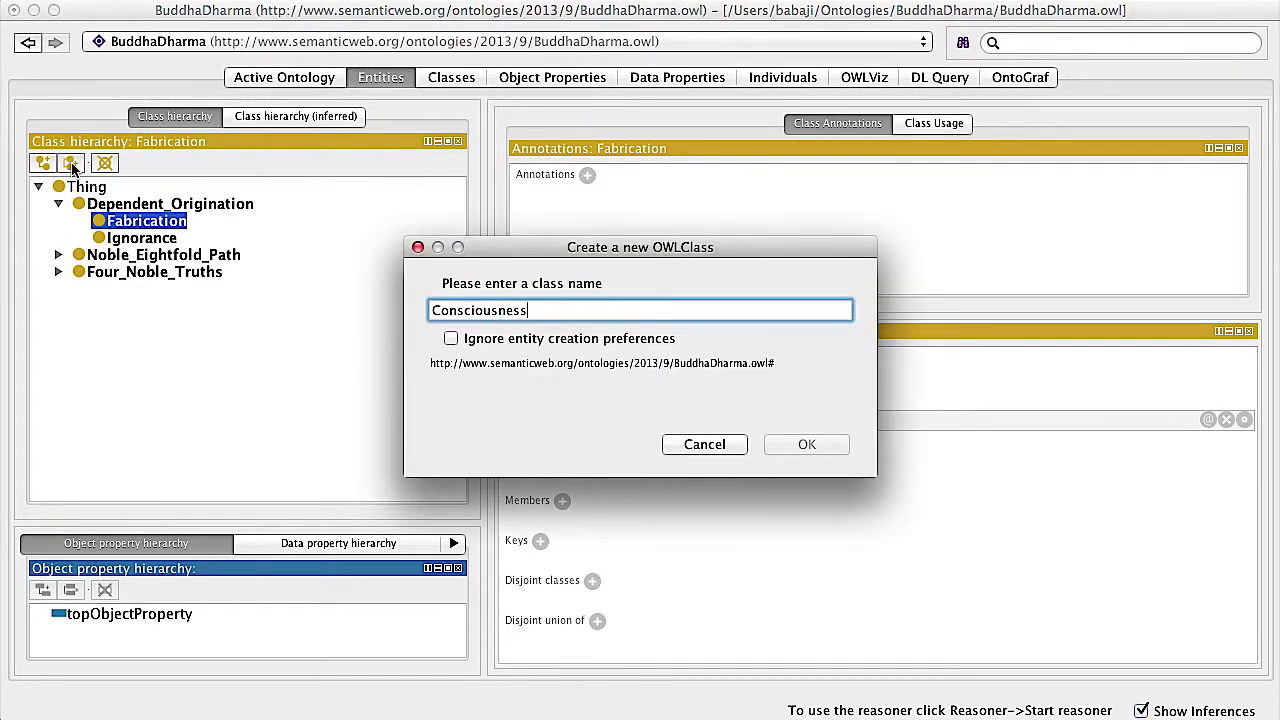
{"action": "type", "text": "iousness"}
{"action": "key", "text": "Return"}
{"action": "left_click", "coordinate": [71, 166]}
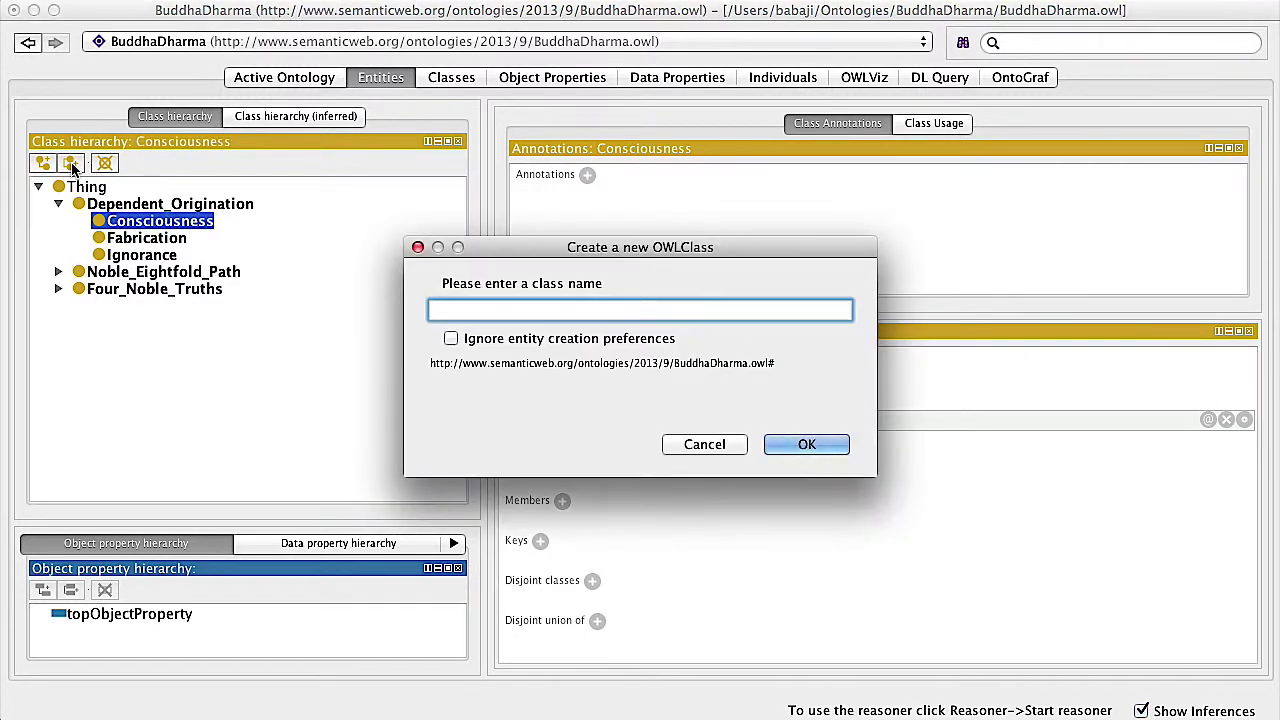
{"action": "type", "text": "Name & Form"}
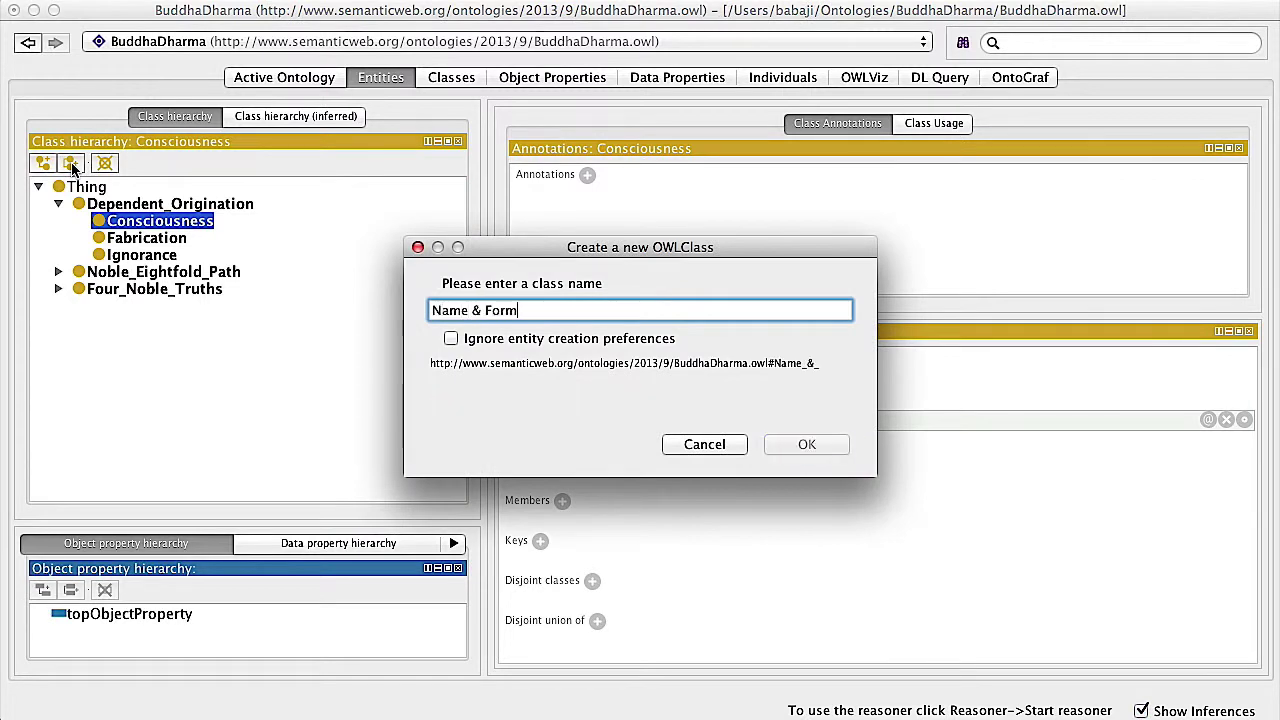
{"action": "key", "text": "Return"}
- Add the sibling classes "Six Senses" and "Contact" under Dependent_Origination
{"action": "left_click", "coordinate": [71, 166]}
{"action": "type", "text": "Six Senses"}
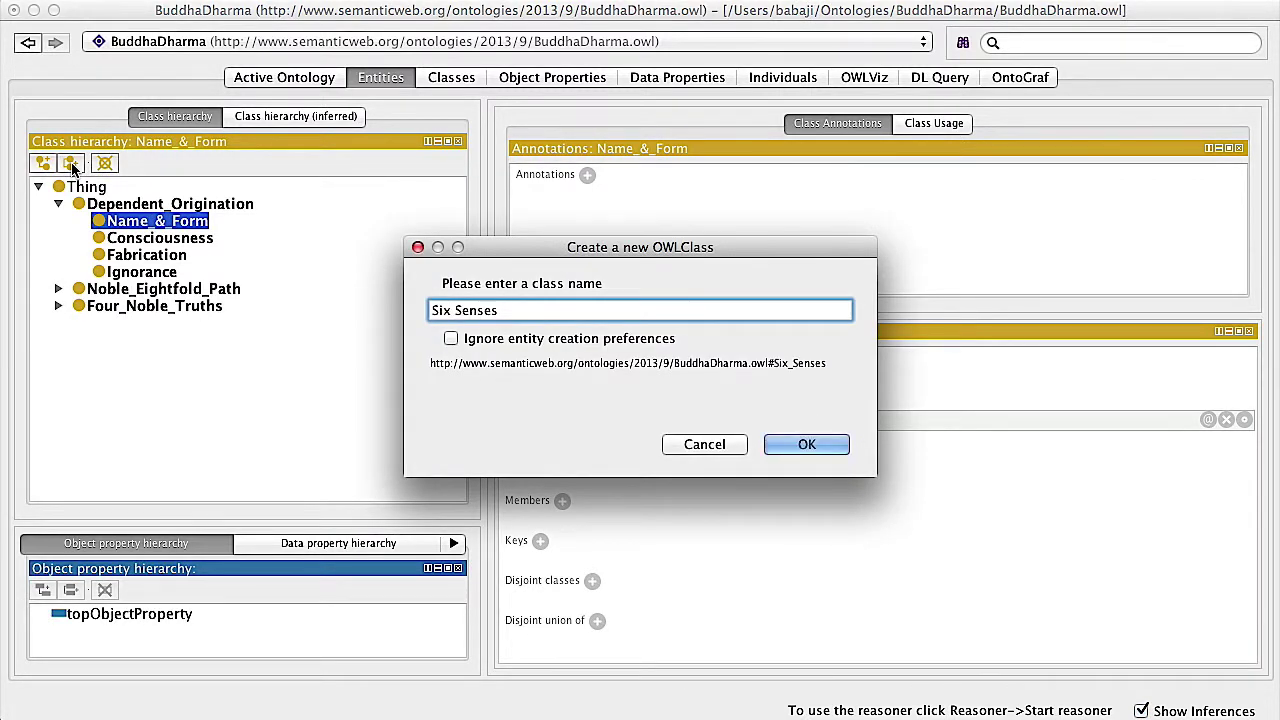
{"action": "key", "text": "Return"}
{"action": "left_click", "coordinate": [71, 166]}
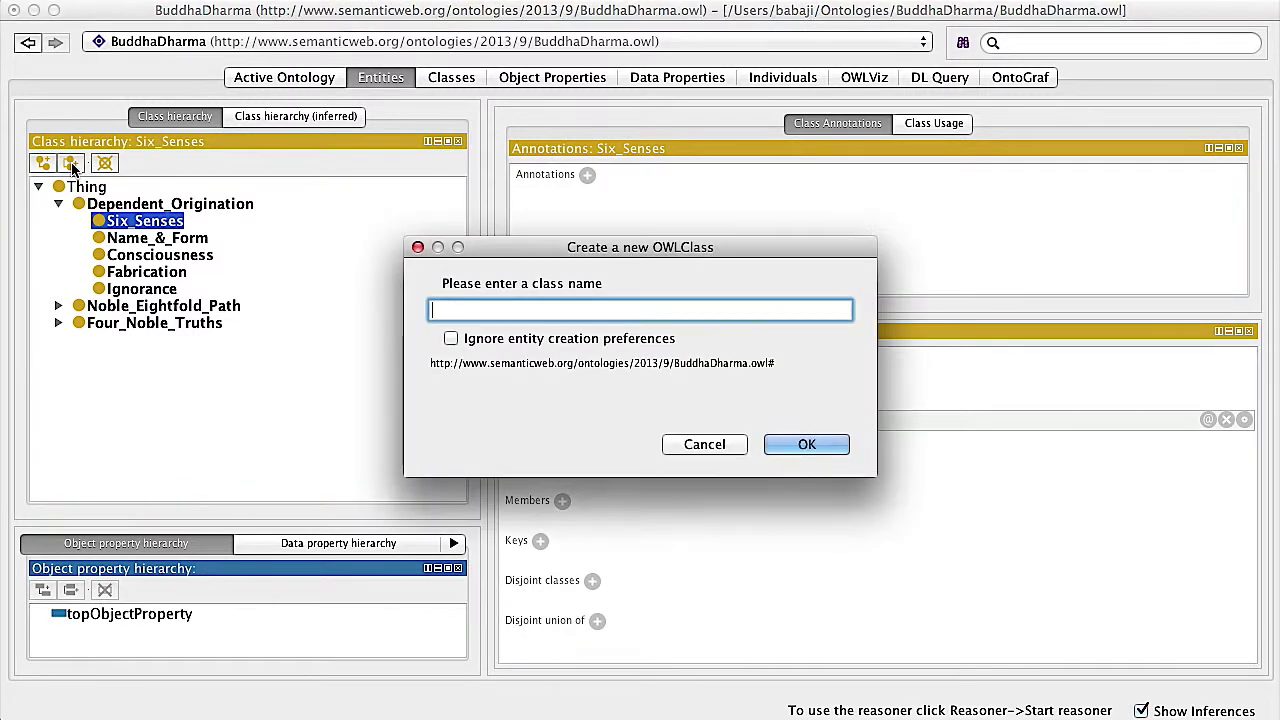
{"action": "type", "text": "Contactr\\"}
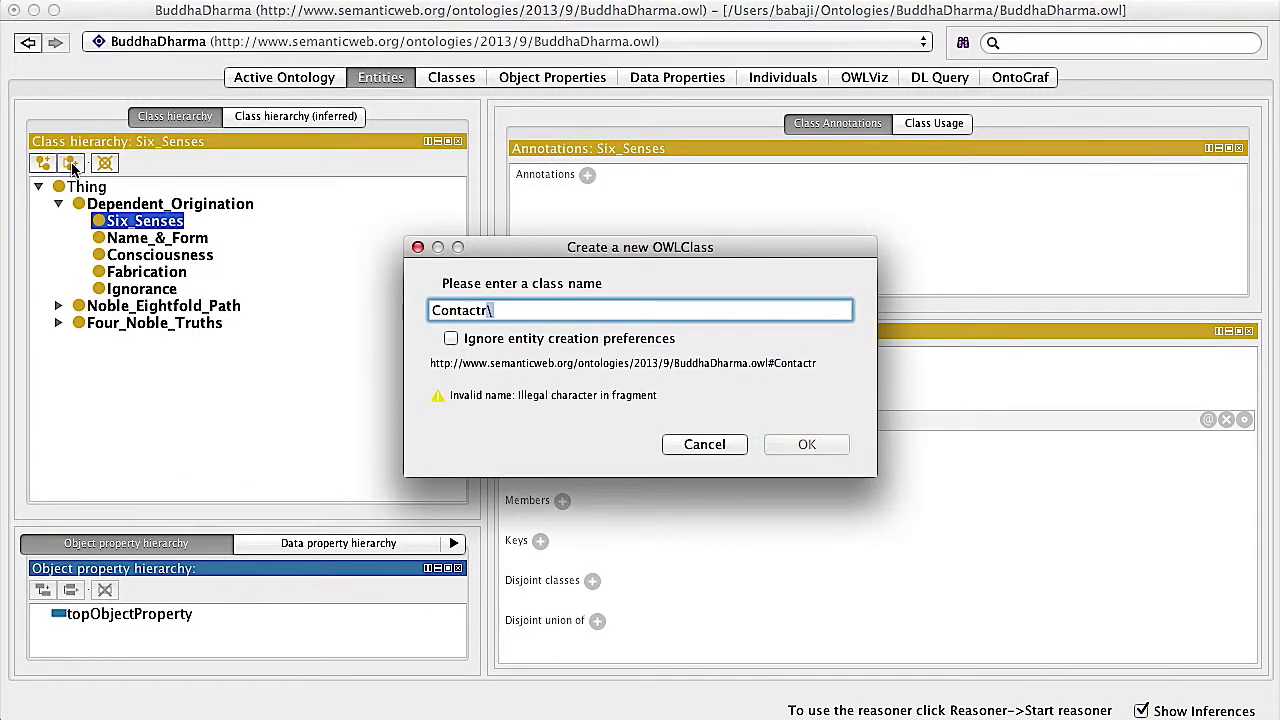
{"action": "key", "text": "Return"}
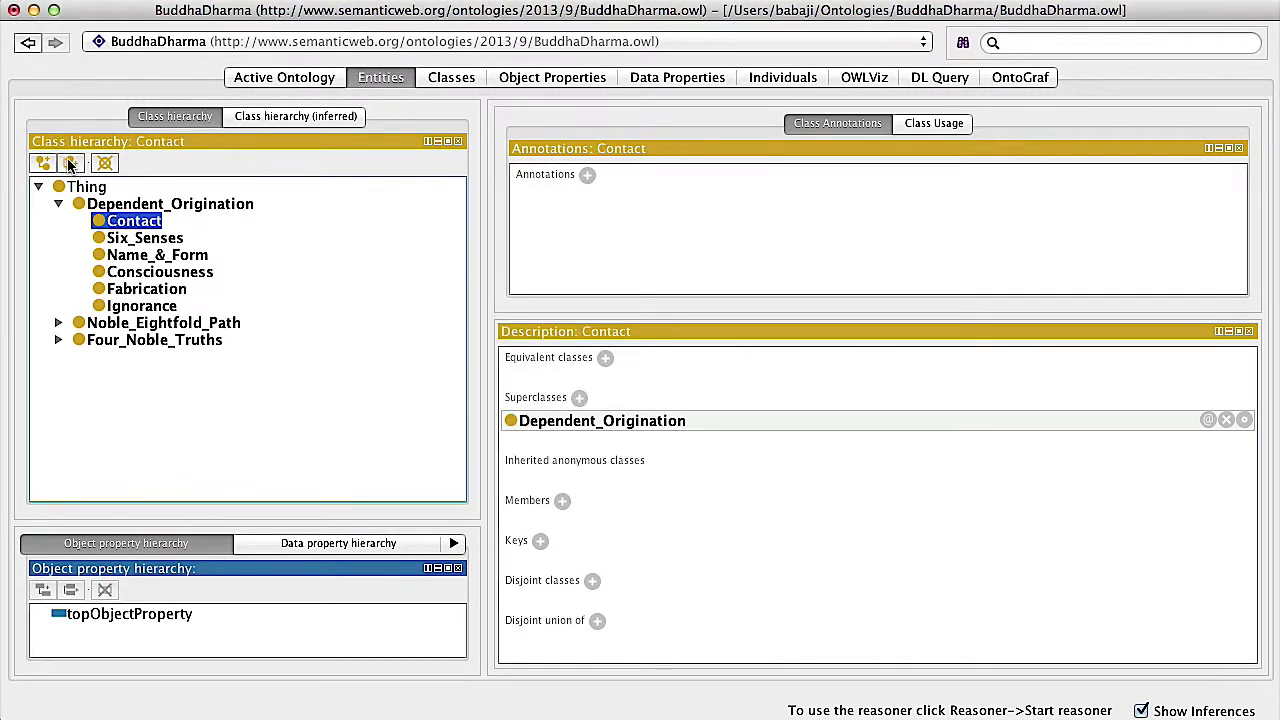
- Add the sibling classes "Feelings" and "Craving" under Dependent_Origination
{"action": "left_click", "coordinate": [71, 166]}
{"action": "type", "text": "Feelings"}
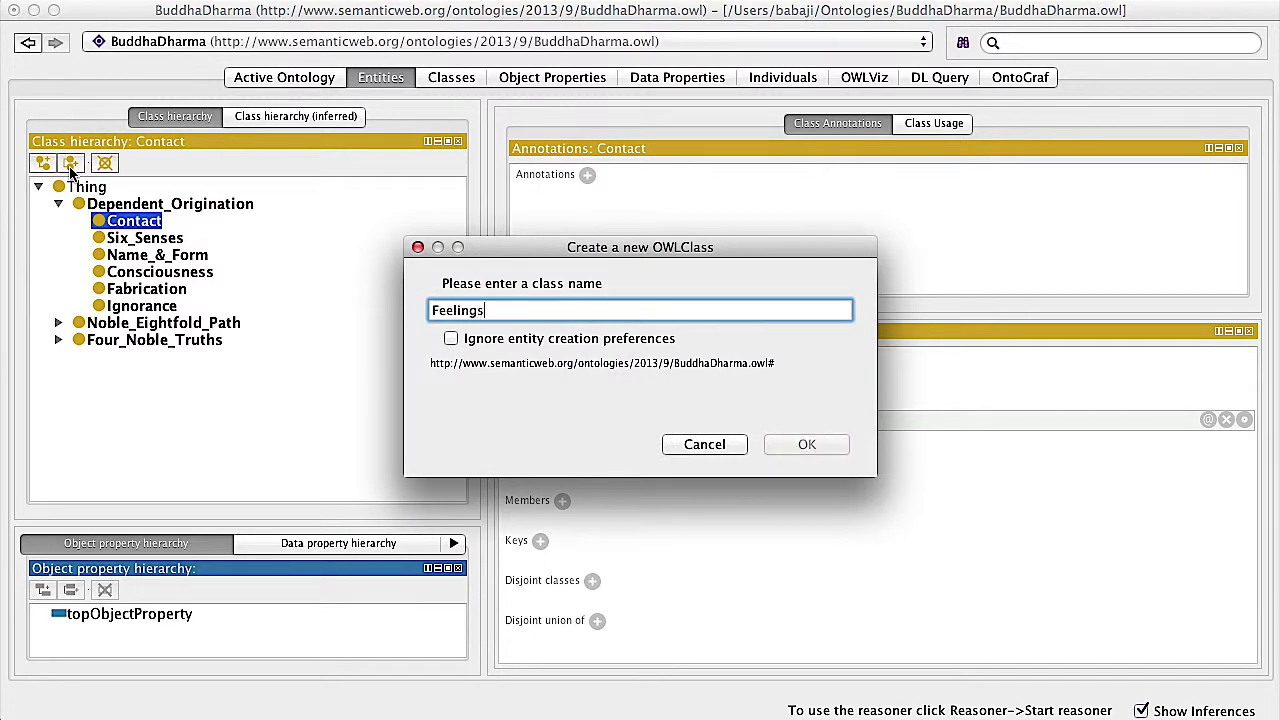
{"action": "key", "text": "Return"}
{"action": "left_click", "coordinate": [70, 168]}
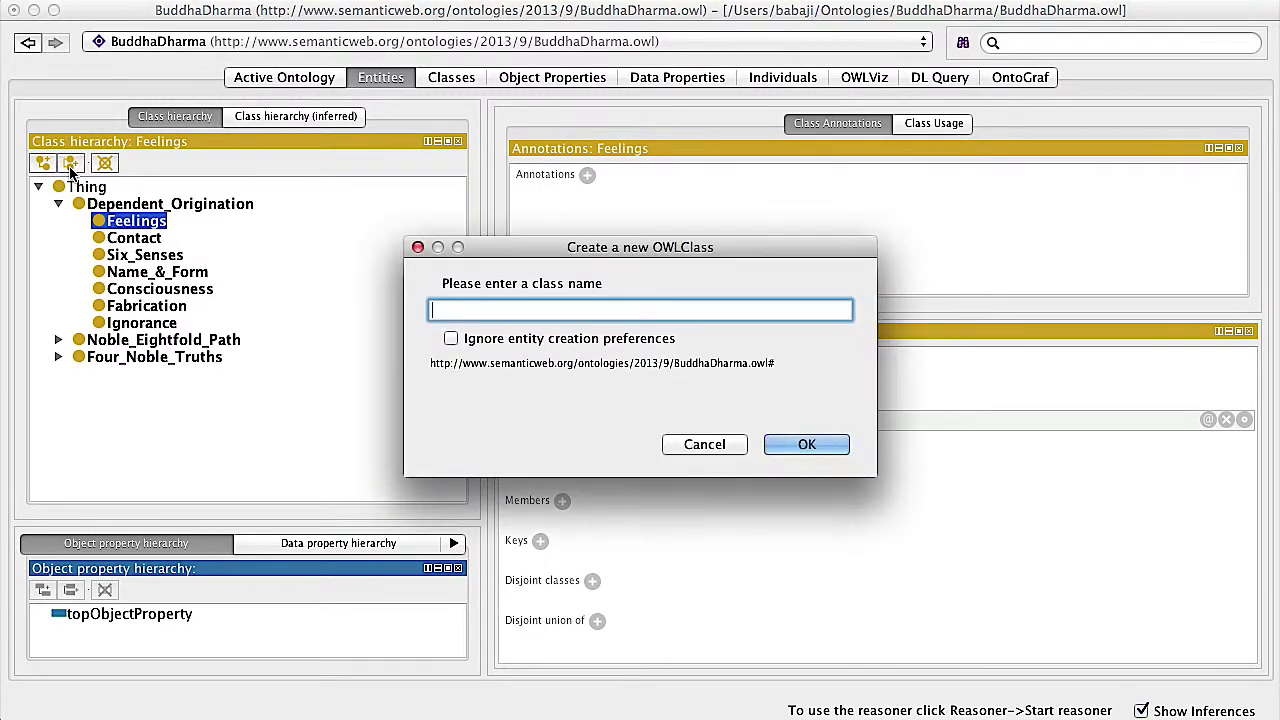
{"action": "key", "text": "Return"}
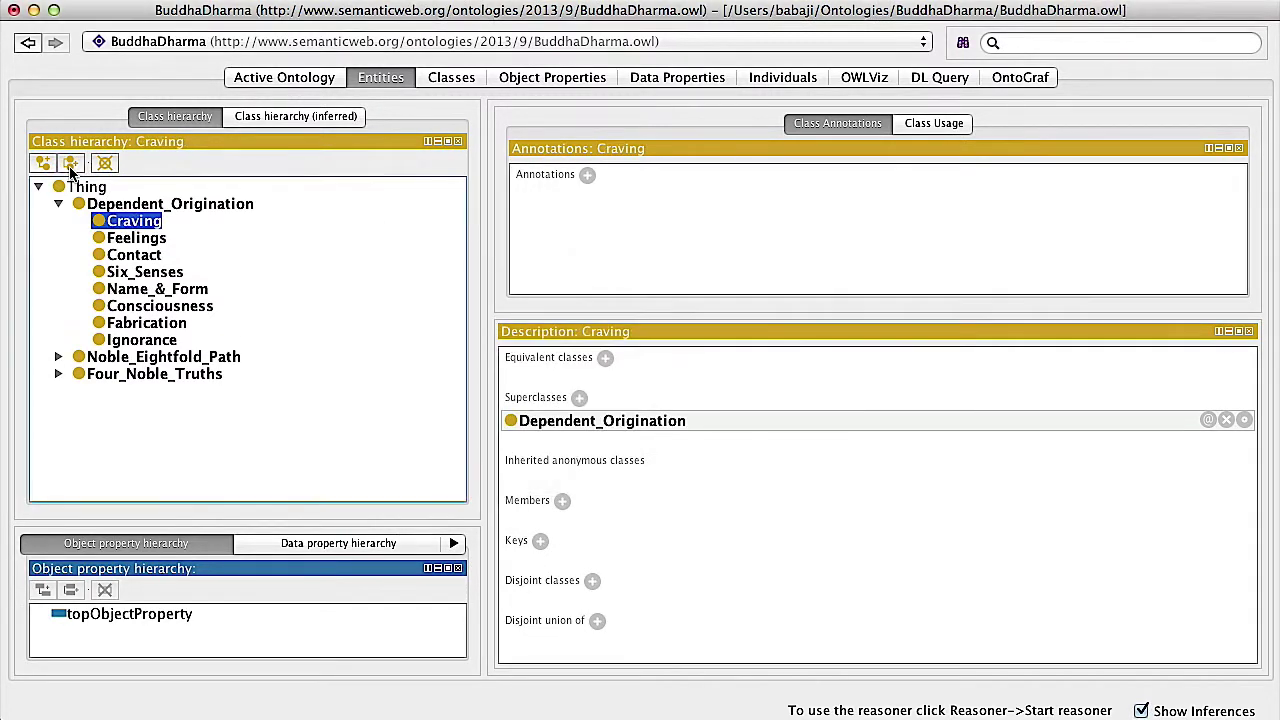
- Add the sibling classes "Clinging" and "Becoming" under Dependent_Origination
{"action": "left_click", "coordinate": [70, 165]}
{"action": "type", "text": "CLinging"}
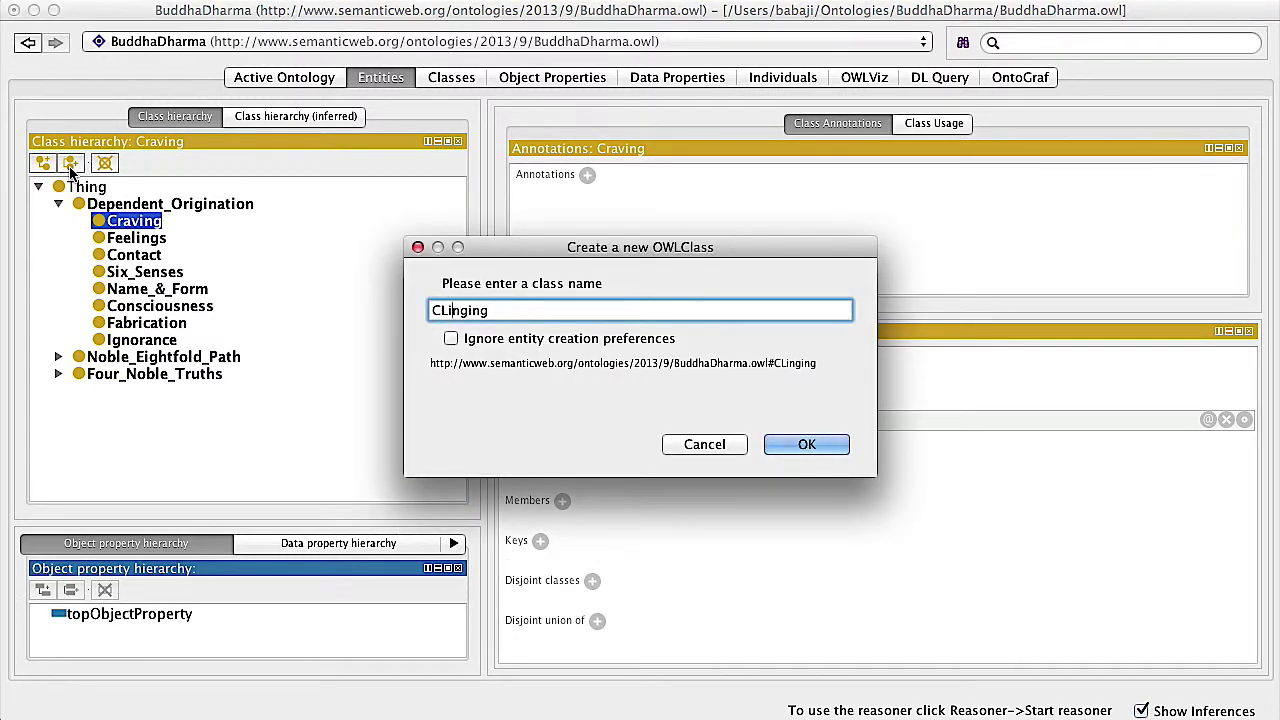
{"action": "key", "text": "BackSpace"}
{"action": "type", "text": "l"}
{"action": "key", "text": "Return"}
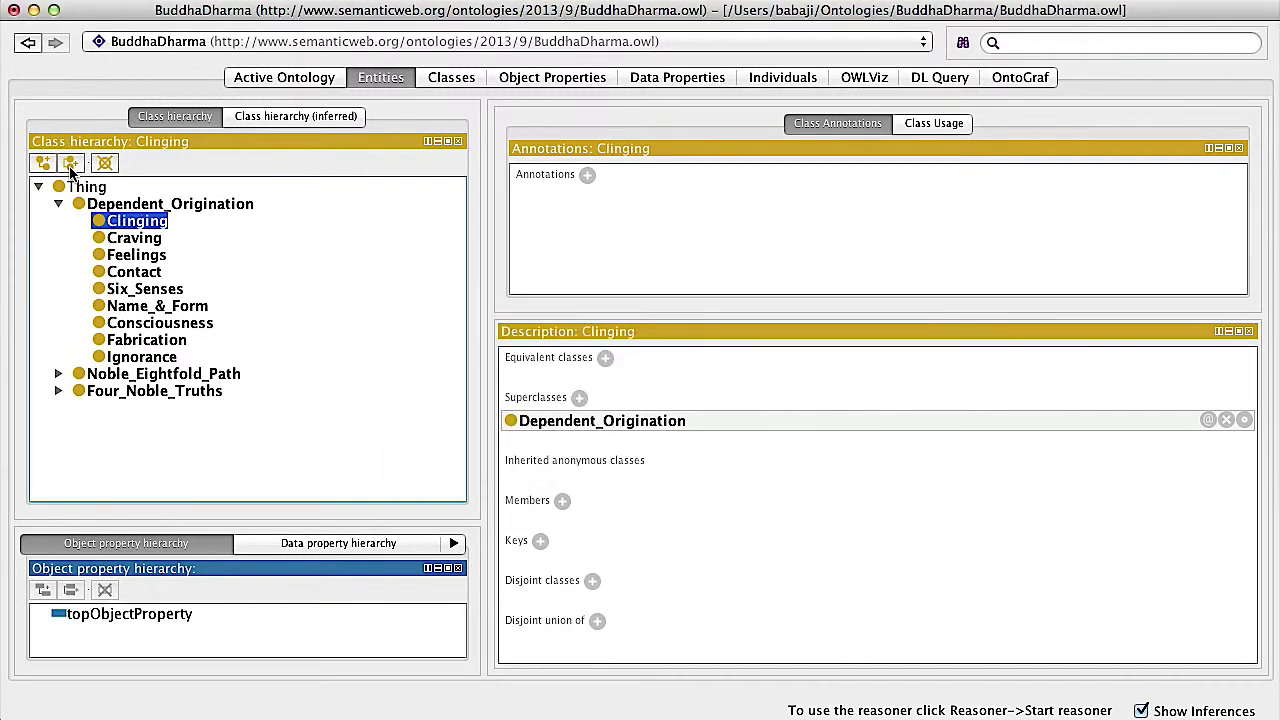
{"action": "left_click", "coordinate": [70, 165]}
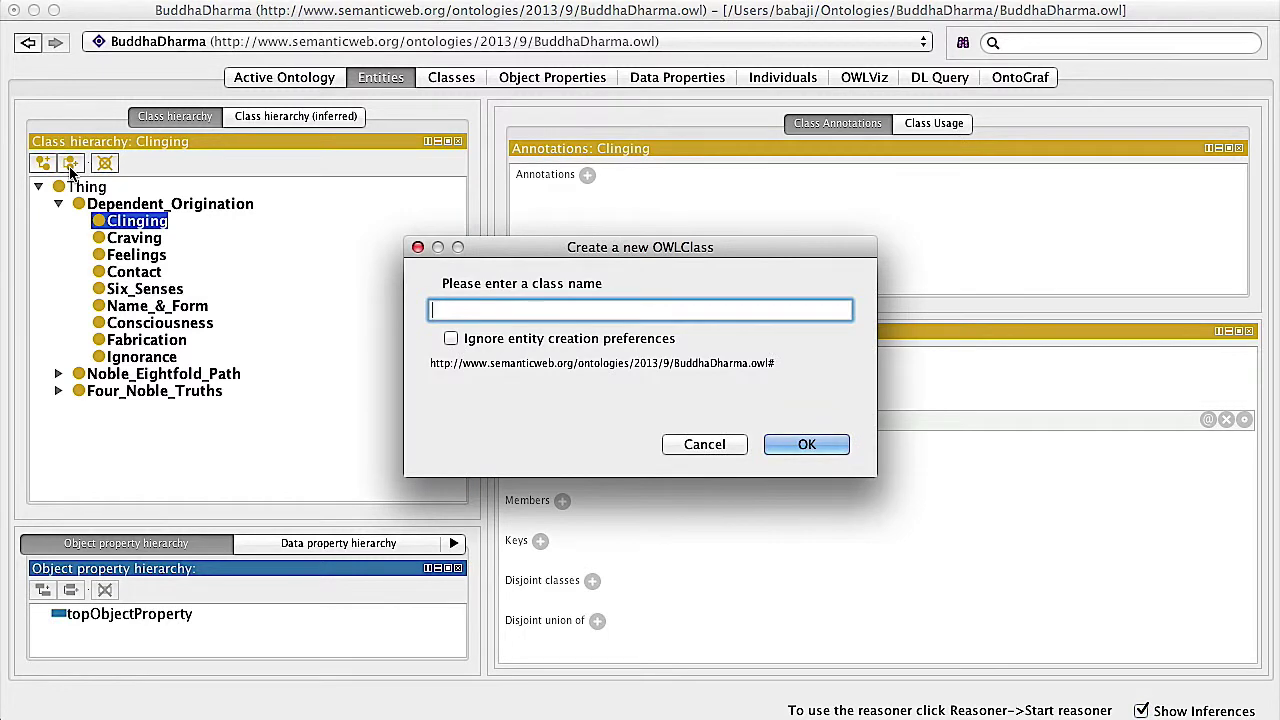
{"action": "type", "text": "Becoming"}
{"action": "key", "text": "Return"}
- Add the sibling classes "Birth" and "Death" under Dependent_Origination
{"action": "left_click", "coordinate": [70, 165]}
{"action": "type", "text": "B"}
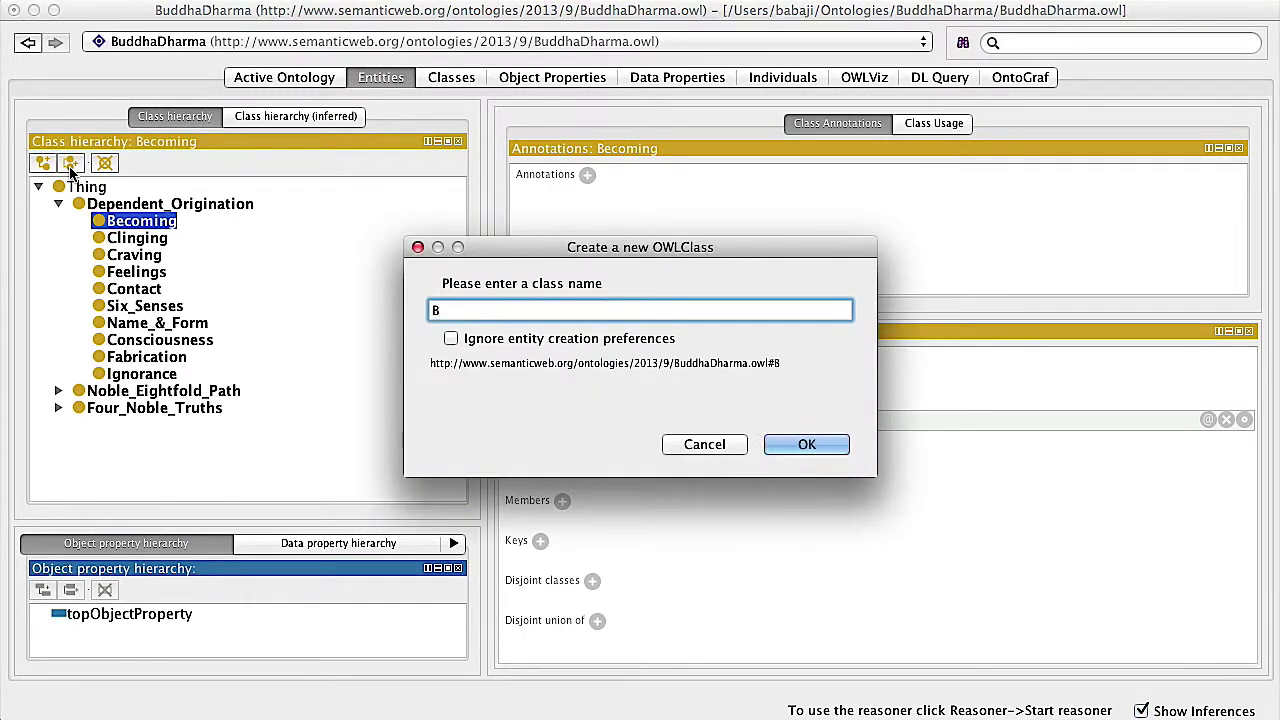
{"action": "type", "text": "irsth"}
{"action": "key", "text": "Return"}
{"action": "left_click", "coordinate": [70, 165]}
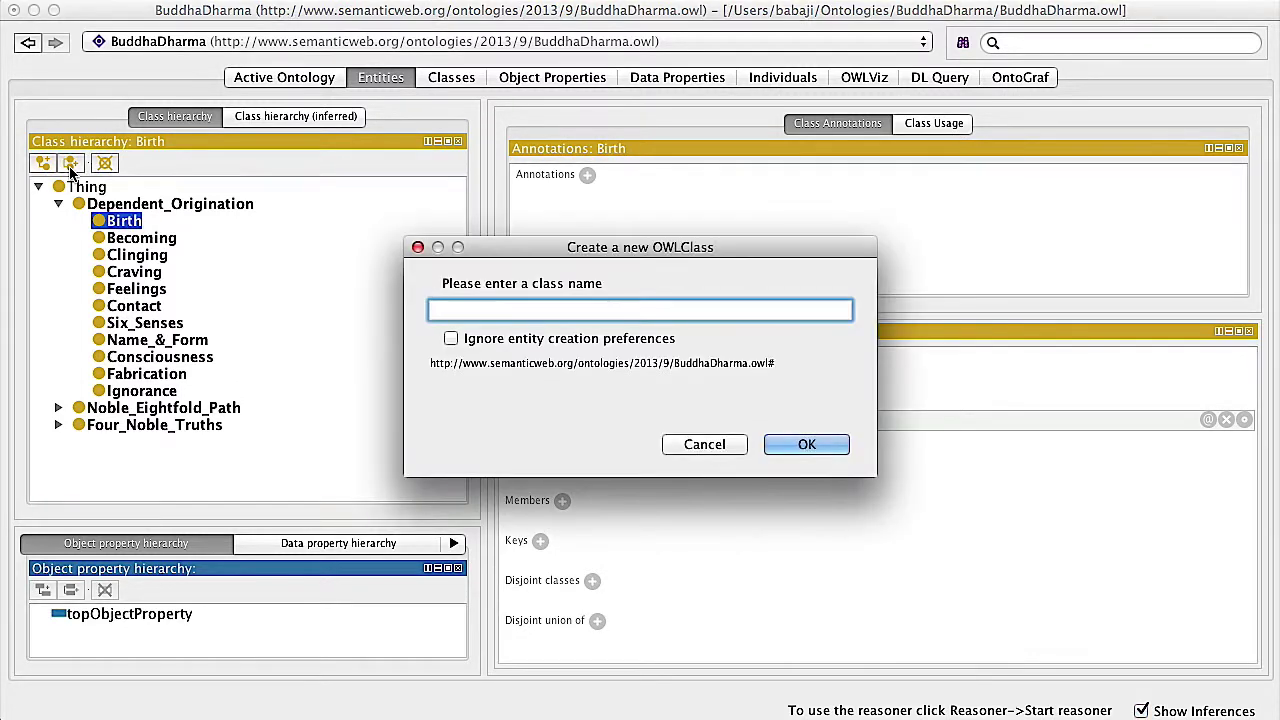
{"action": "key", "text": "Return"}
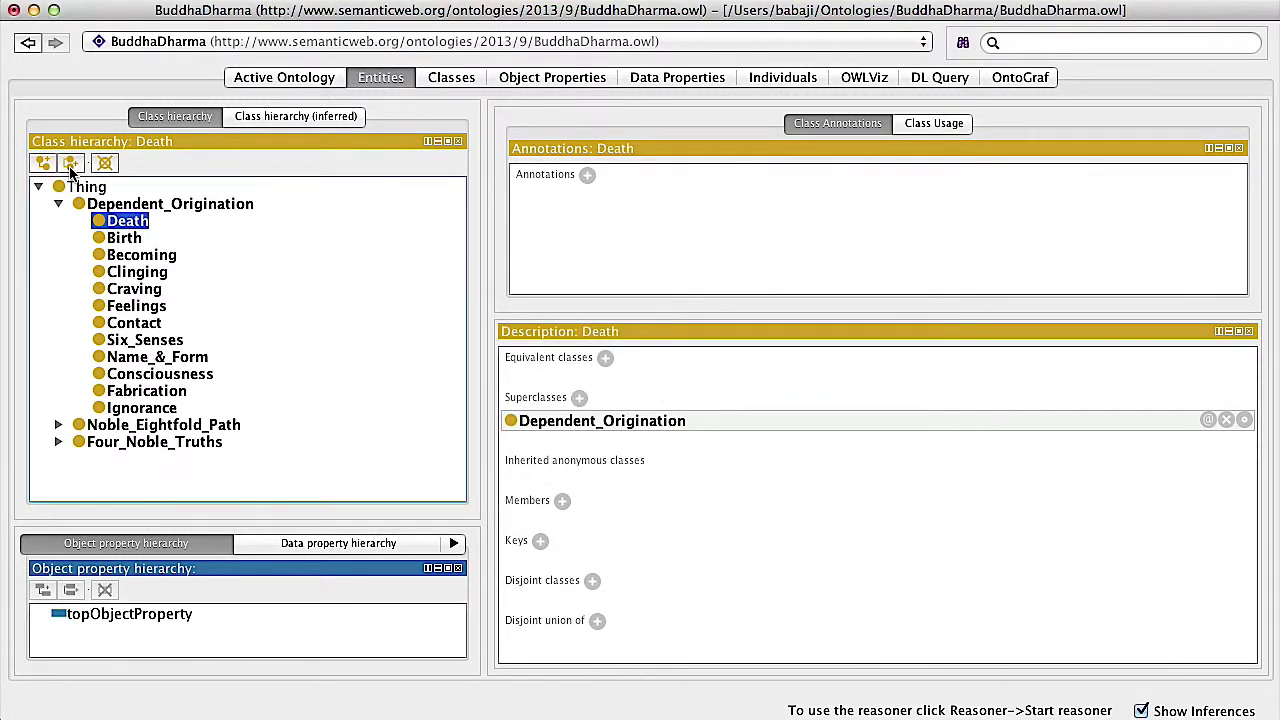
- Add the sibling class "Suffering" under Dependent_Origination, and collapse that branch of the class hierarchy
{"action": "left_click", "coordinate": [70, 168]}
{"action": "type", "text": "Suffering"}
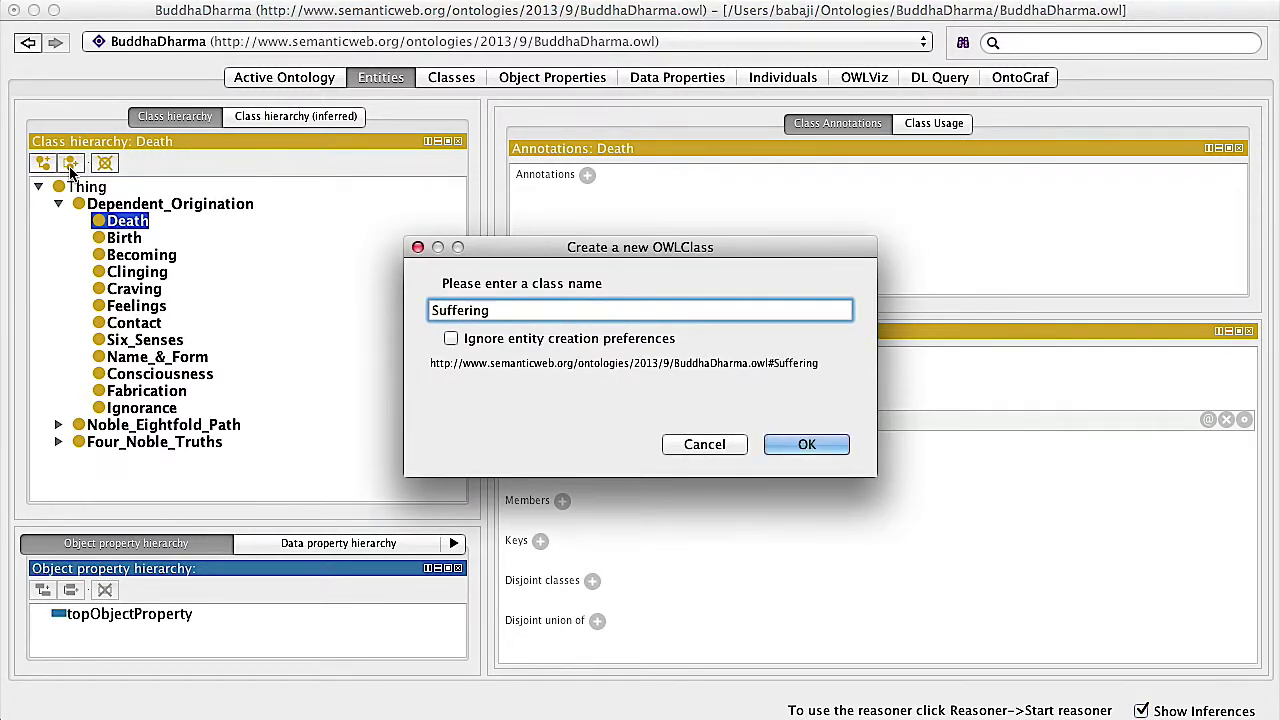
{"action": "key", "text": "Return"}
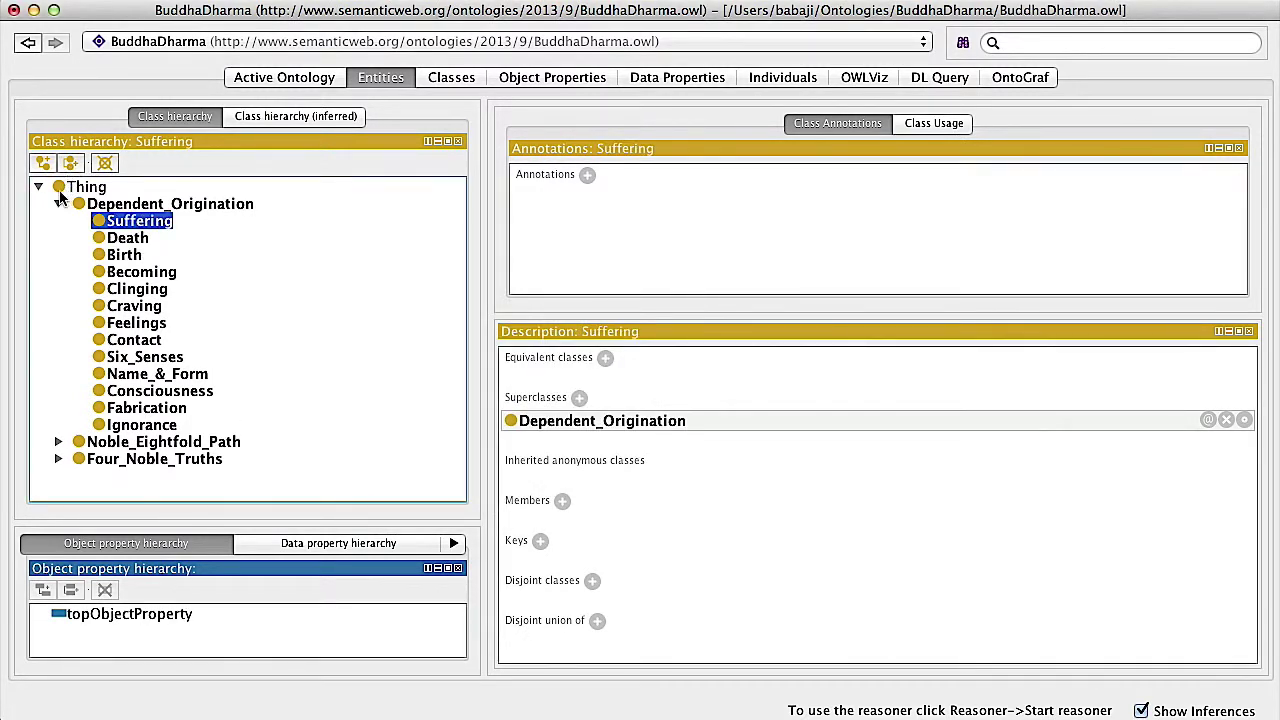
{"action": "left_click", "coordinate": [58, 204]}
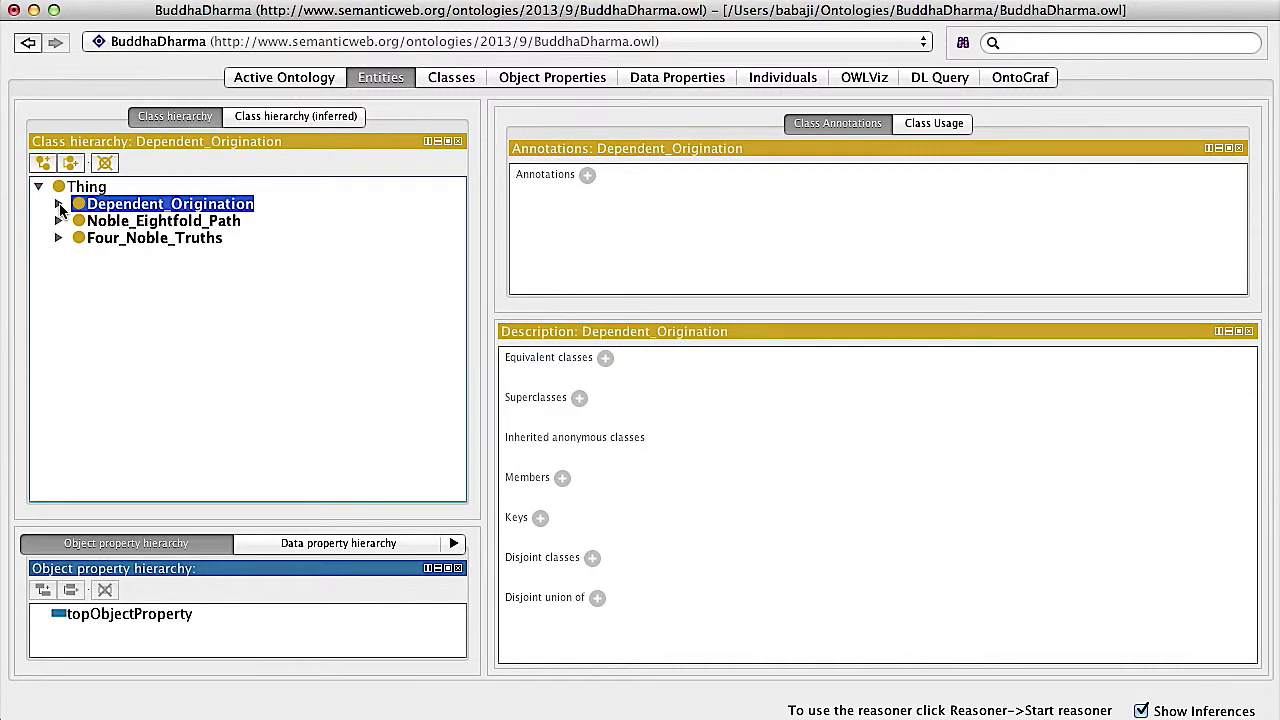